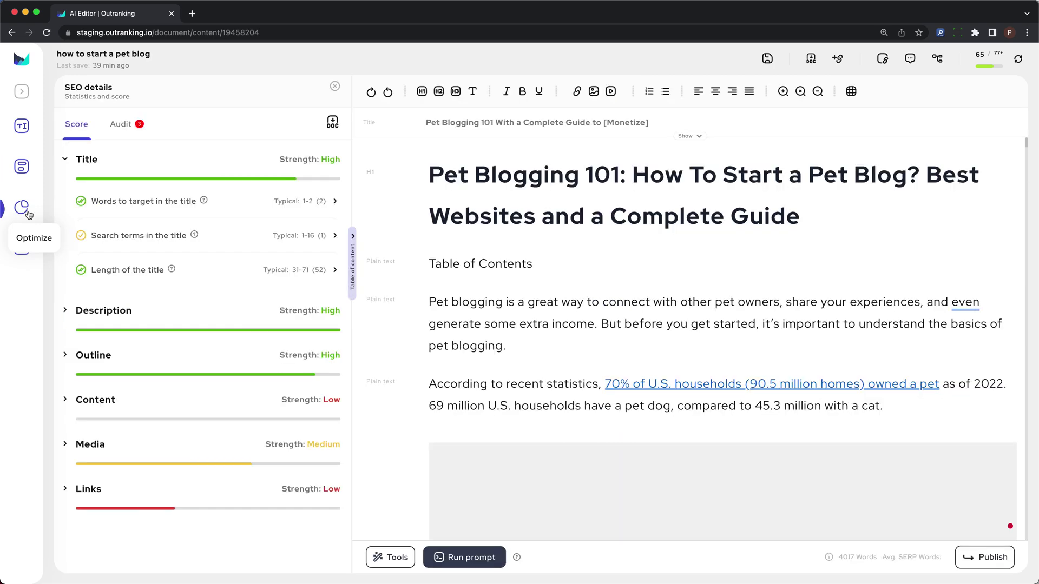
Expand the Title score section and examine the words to target in the title against their typical range.
click(431, 241)
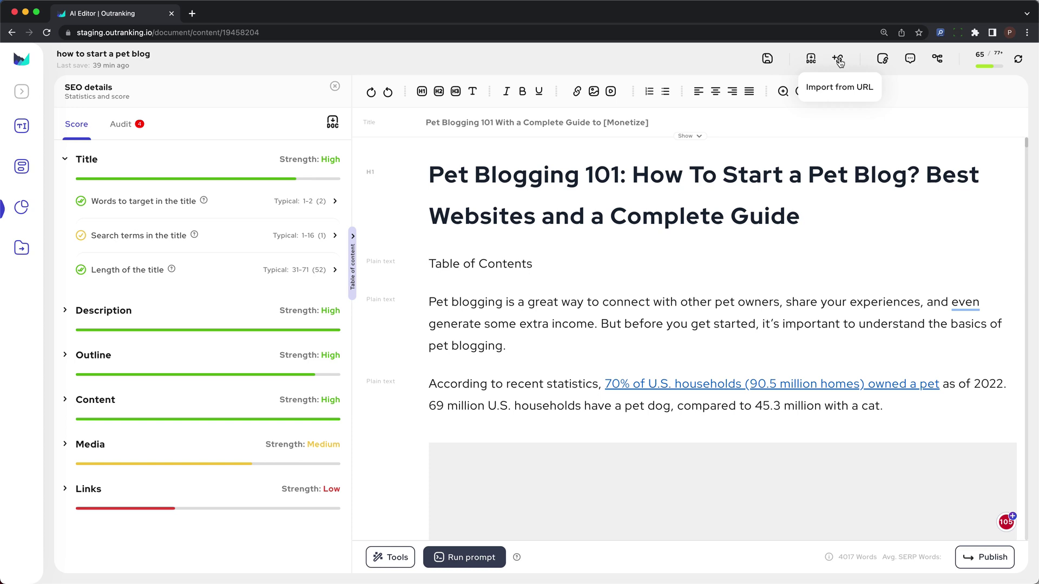
click(103, 165)
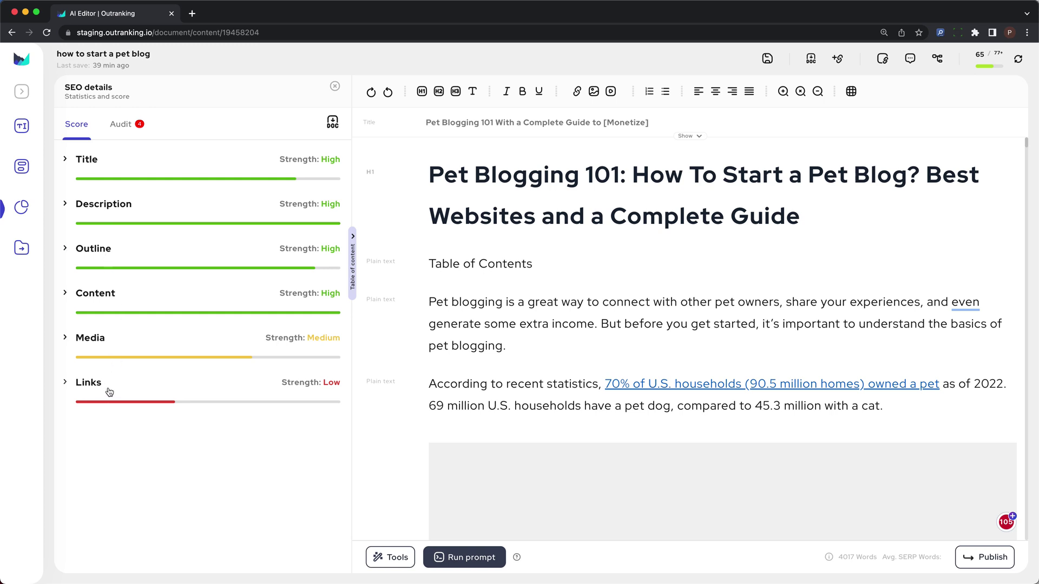
click(66, 159)
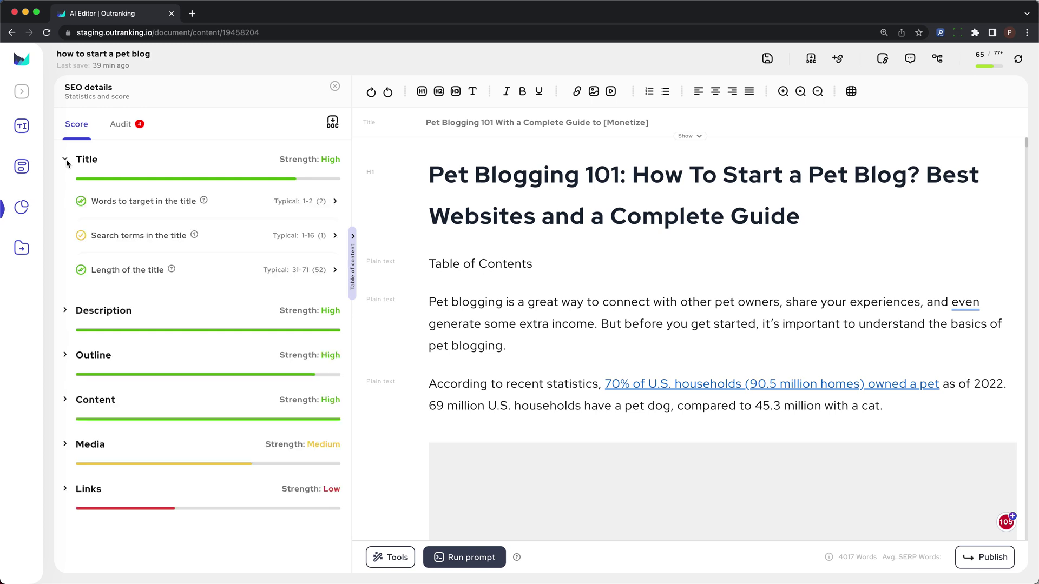
click(135, 204)
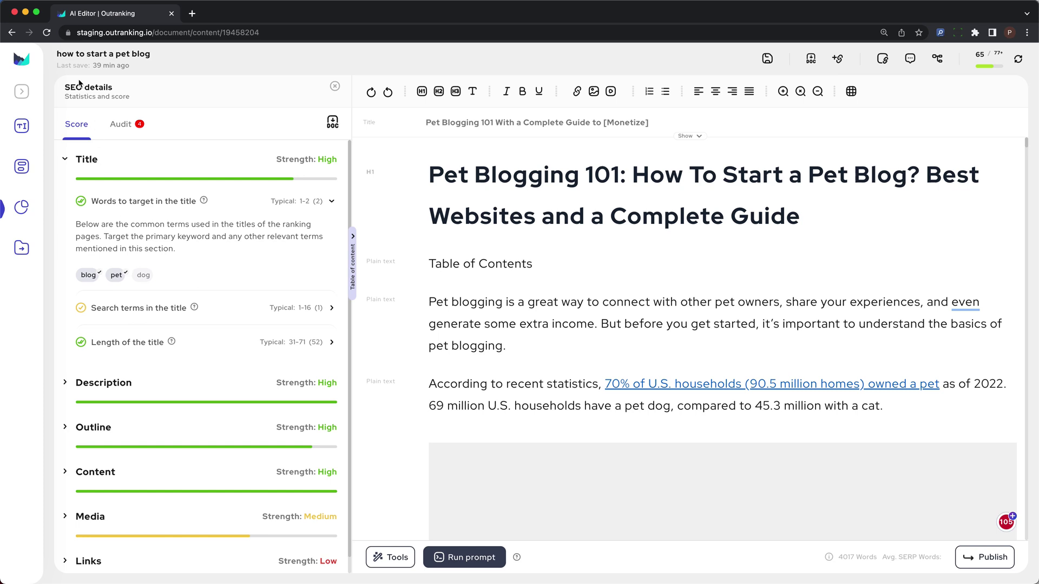
drag(56, 54, 152, 54)
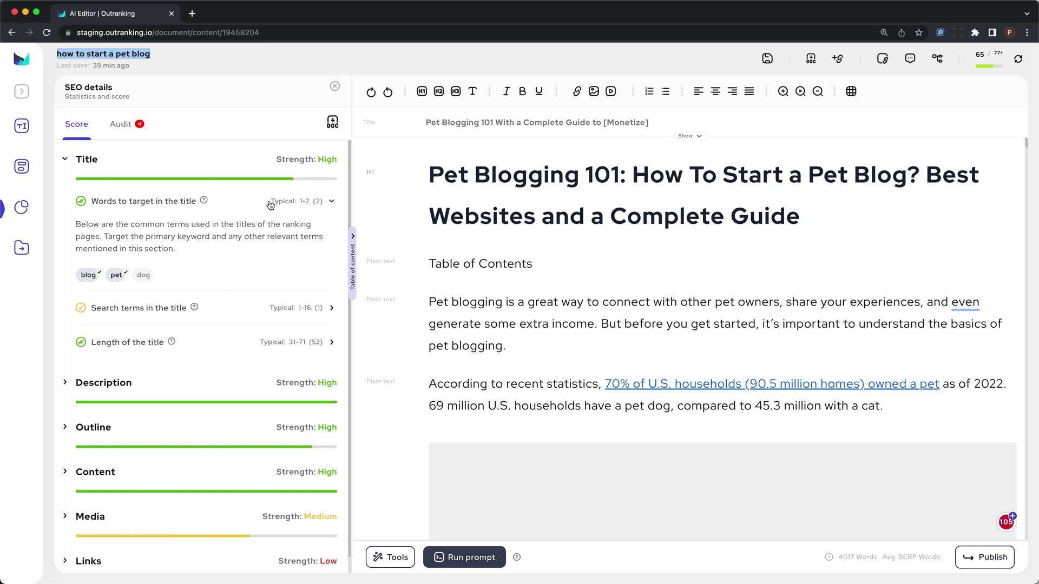
drag(274, 202, 313, 203)
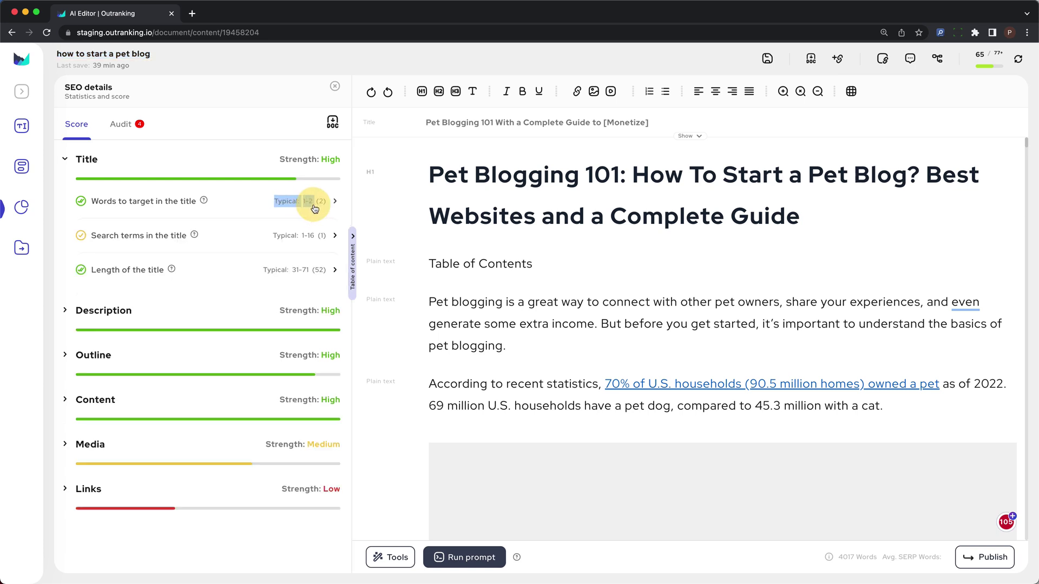
click(269, 206)
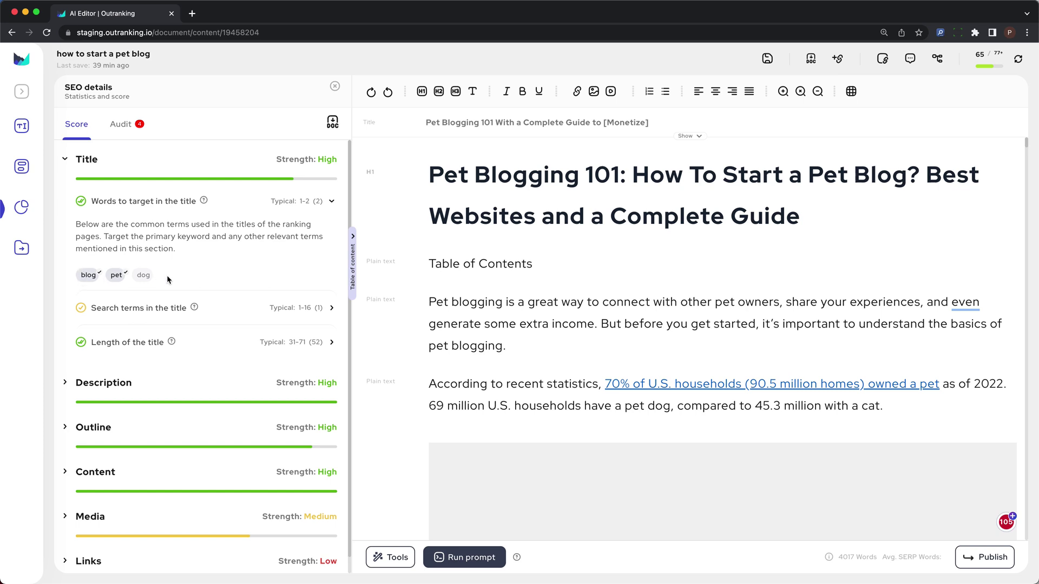
Review the search terms in the title and compare the title length with the top-ranking pages' titles.
click(146, 314)
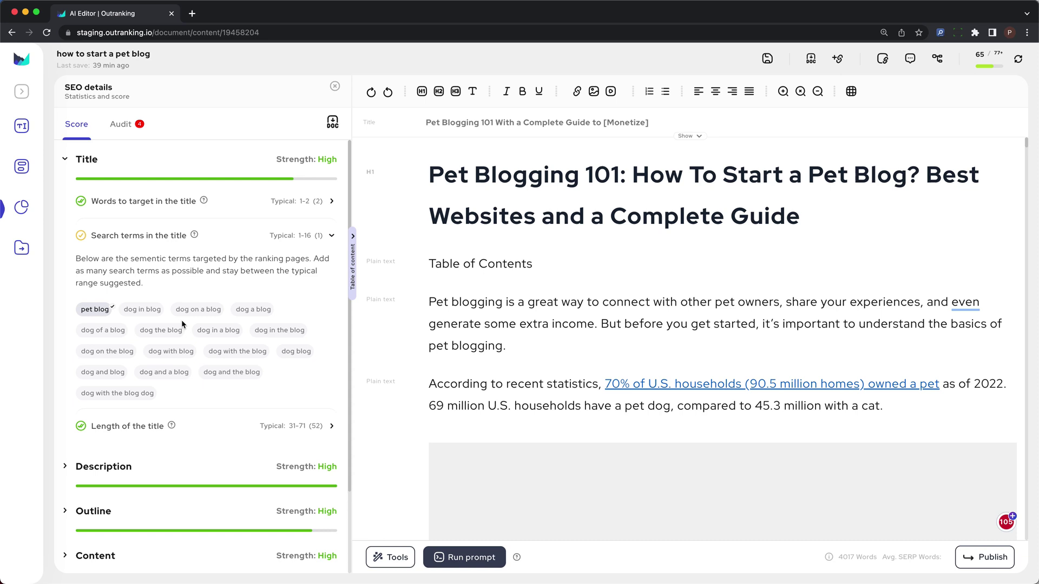
click(186, 426)
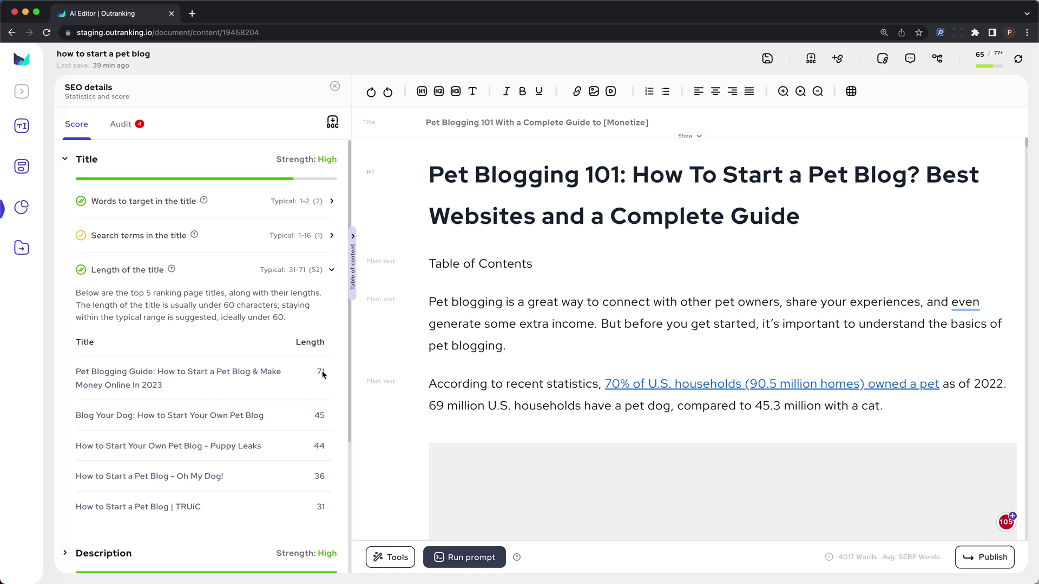
scroll(323, 374, down, 1)
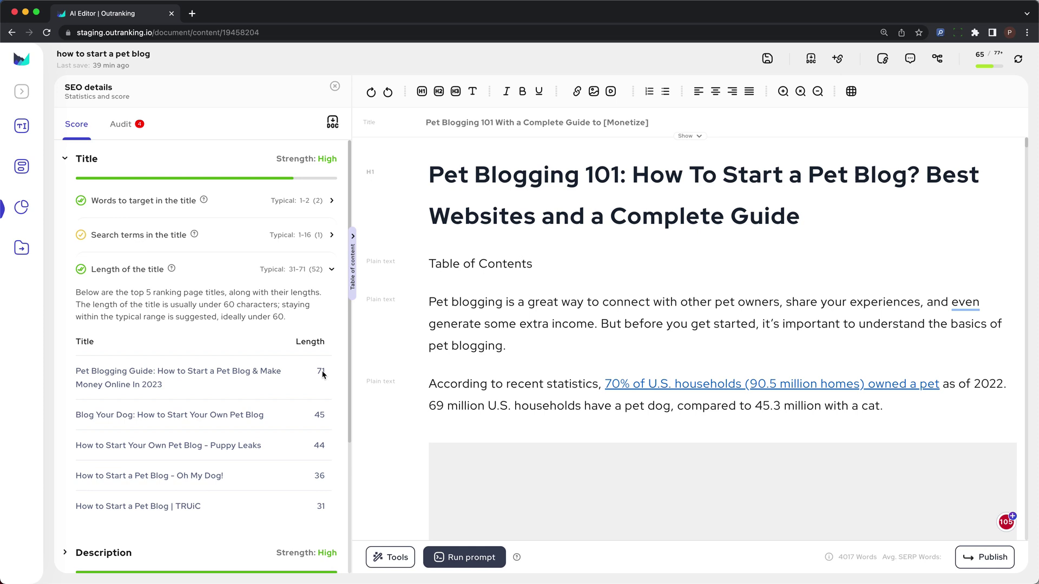
drag(290, 272, 298, 275)
click(298, 275)
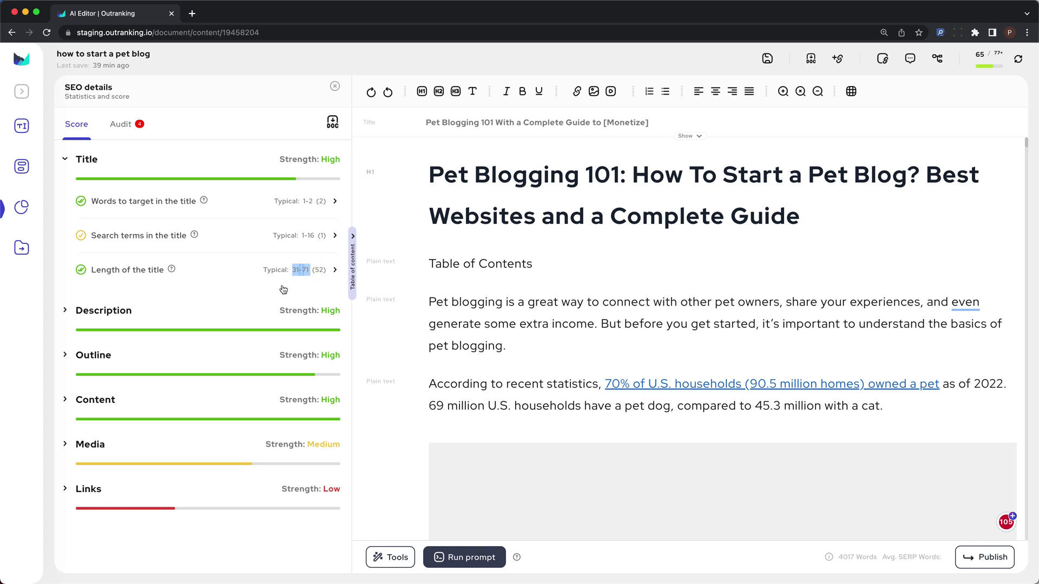
Expand the Description score section and examine the words to target in the description with their typical range.
click(138, 312)
click(136, 309)
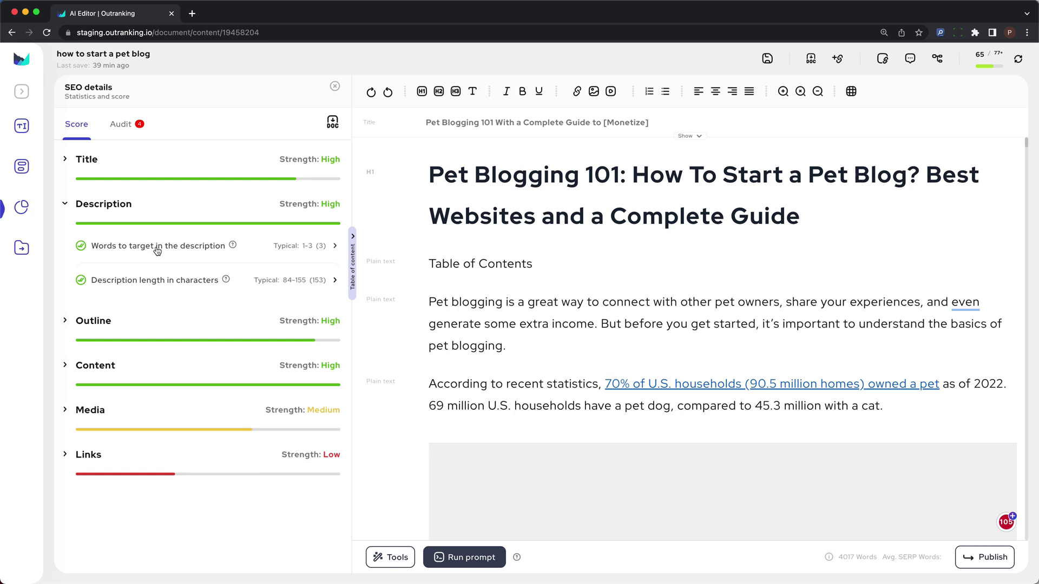
click(192, 251)
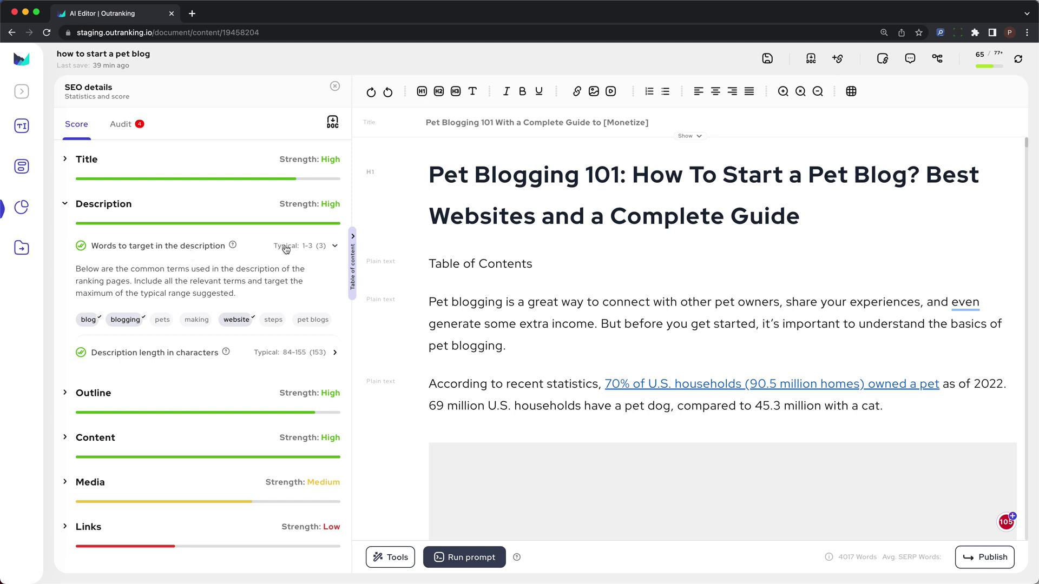
drag(275, 247, 325, 252)
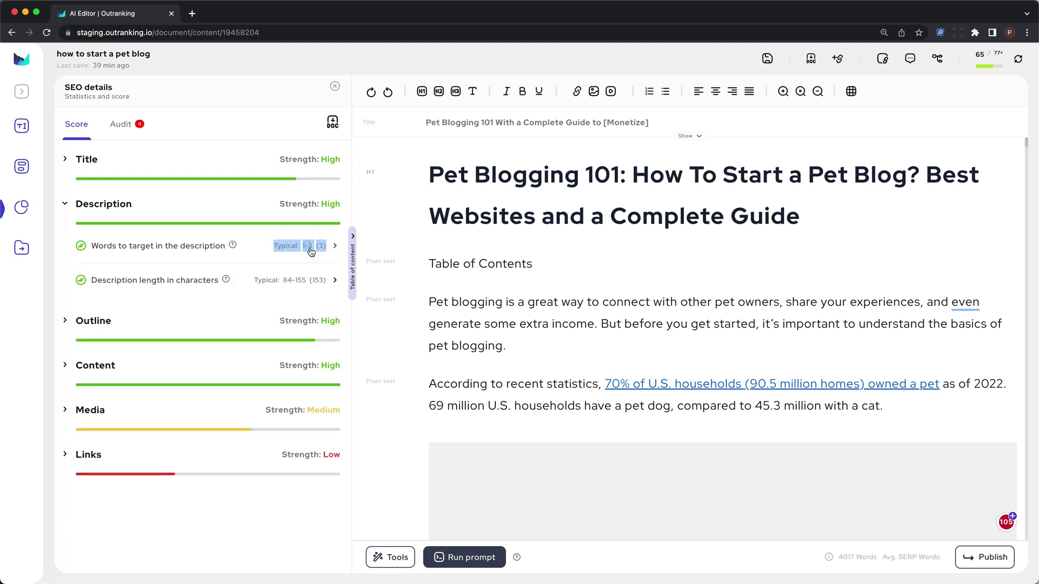
click(311, 251)
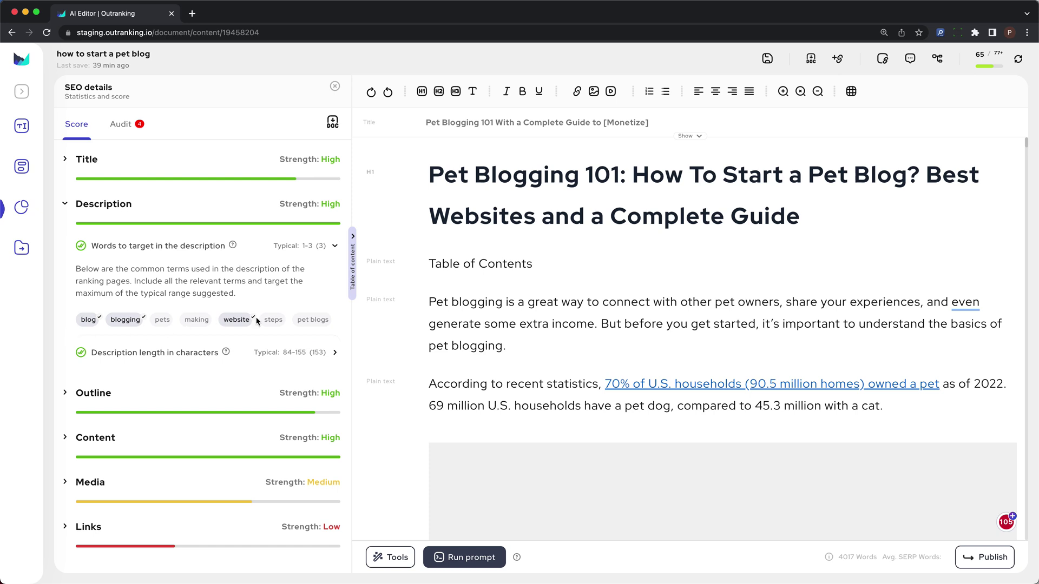
Examine the description length in characters against the top 5 ranking page descriptions, then collapse the details.
click(117, 357)
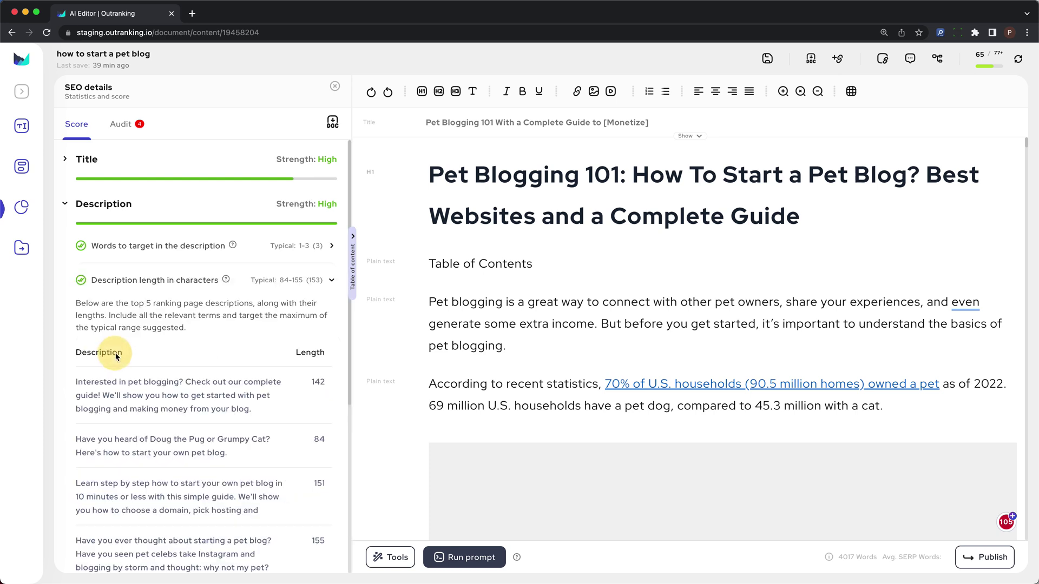
scroll(169, 345, down, 3)
scroll(169, 345, down, 1)
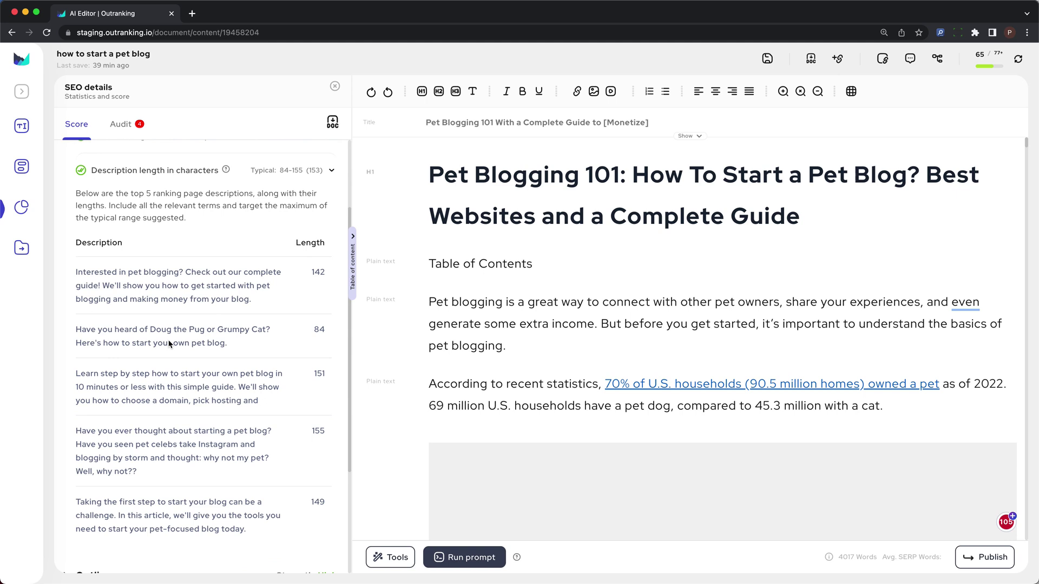
drag(322, 274, 307, 274)
click(231, 174)
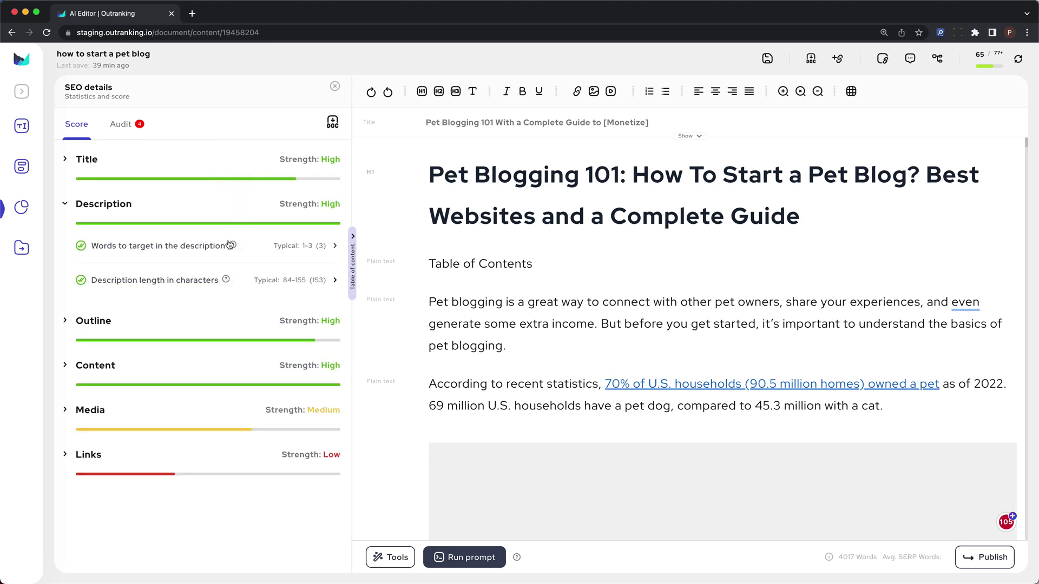
Expand the Outline score section and examine the words to target in the outline.
click(115, 323)
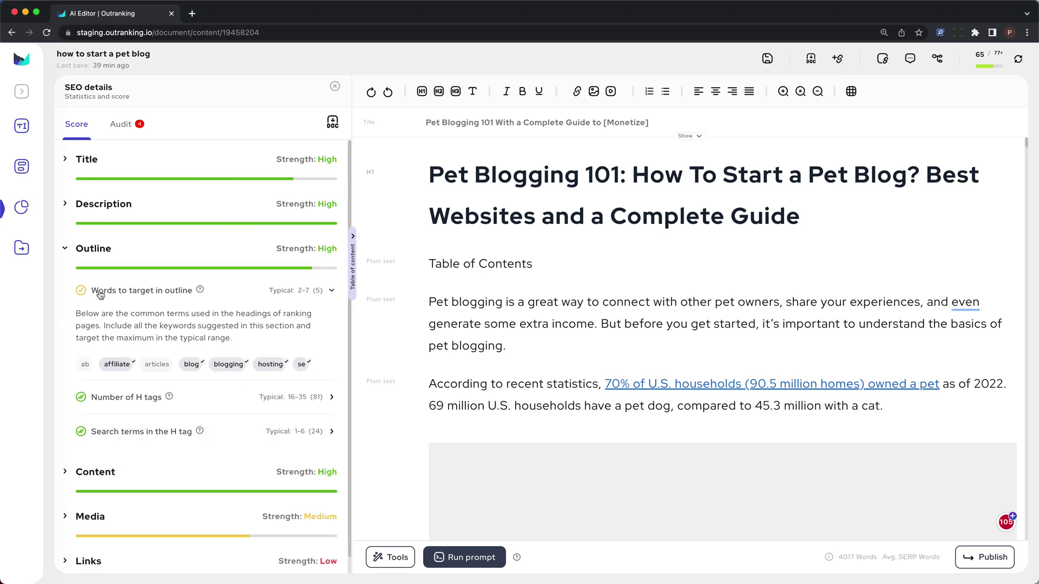
click(100, 291)
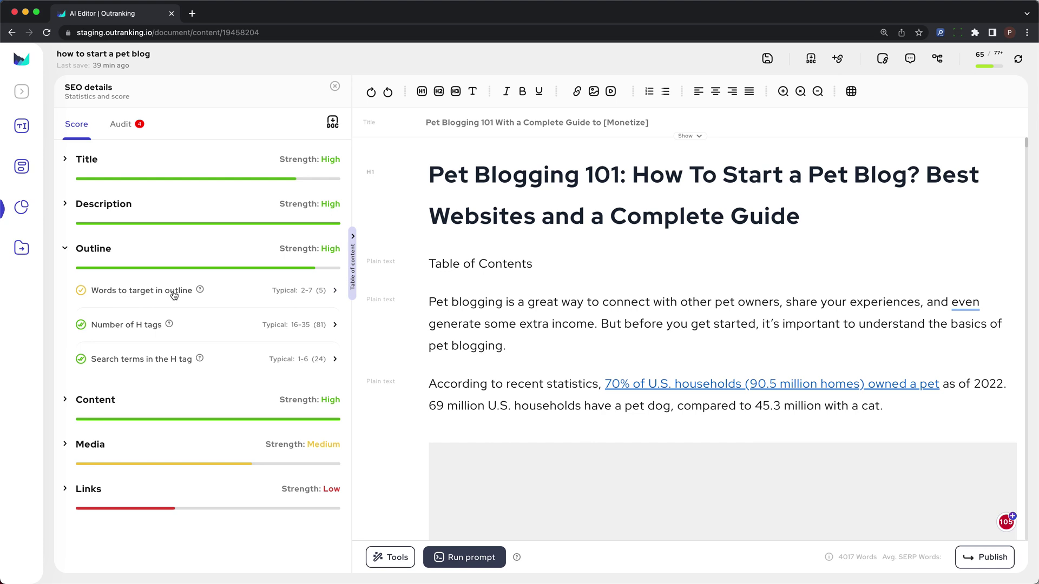
mouse_move(201, 291)
click(95, 293)
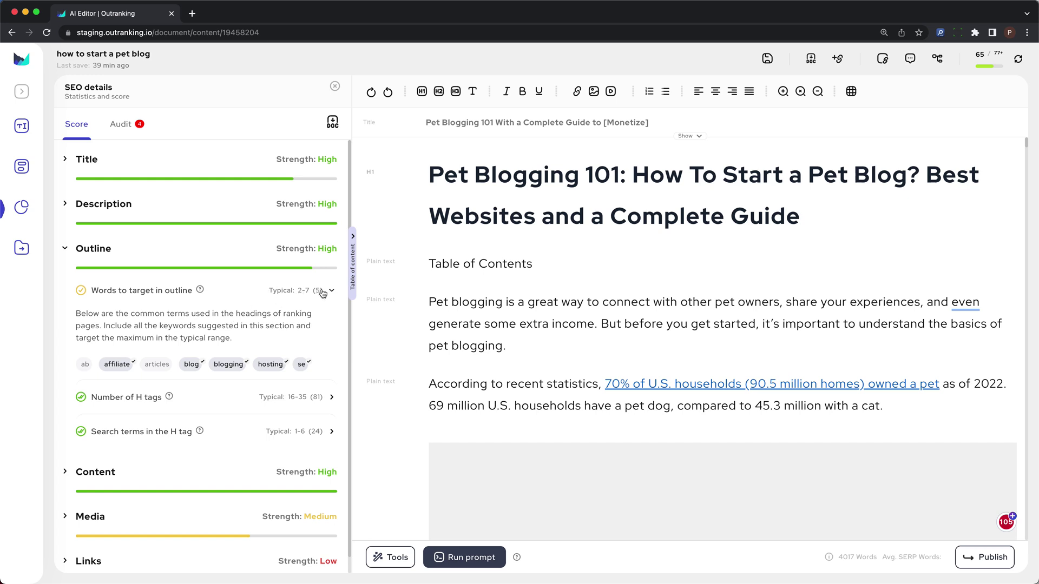
Review the number of H tags and the headings used by the top-ranking pages, then collapse the list.
click(233, 401)
scroll(244, 352, down, 2)
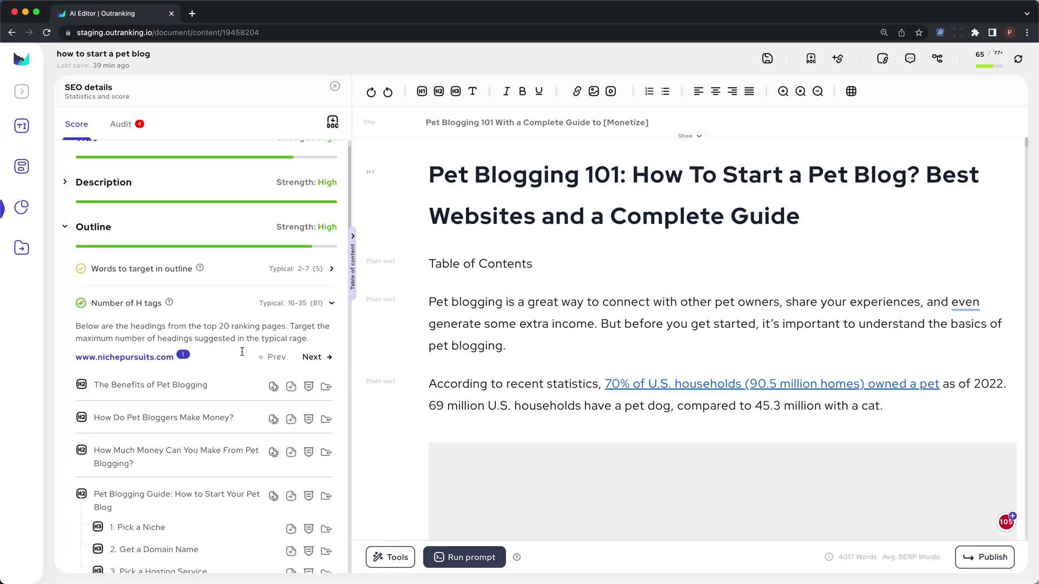
scroll(242, 352, up, 2)
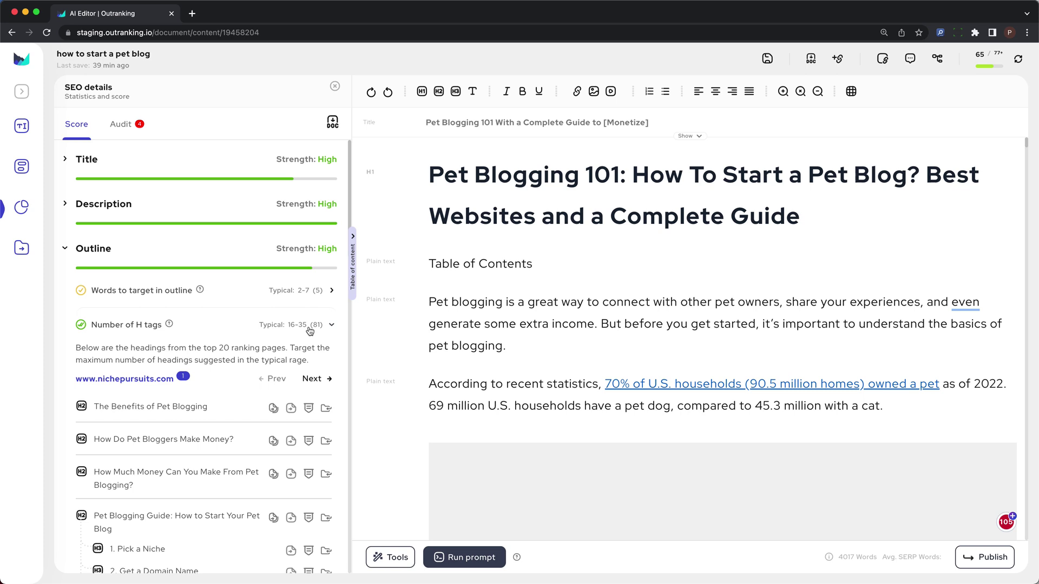
click(310, 329)
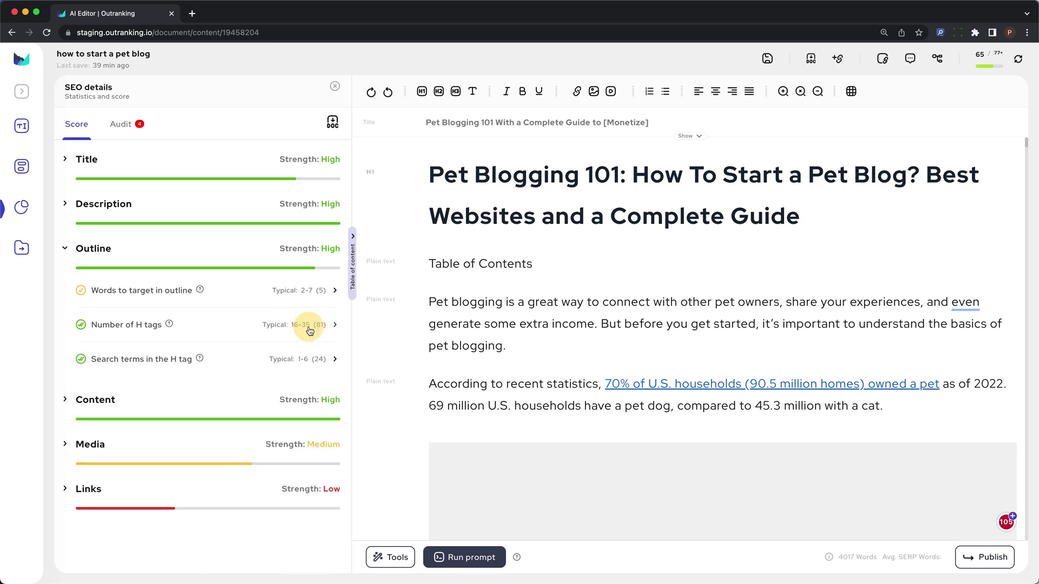
Look through the search terms in the H tag with their use and search volume, then collapse the list.
click(275, 362)
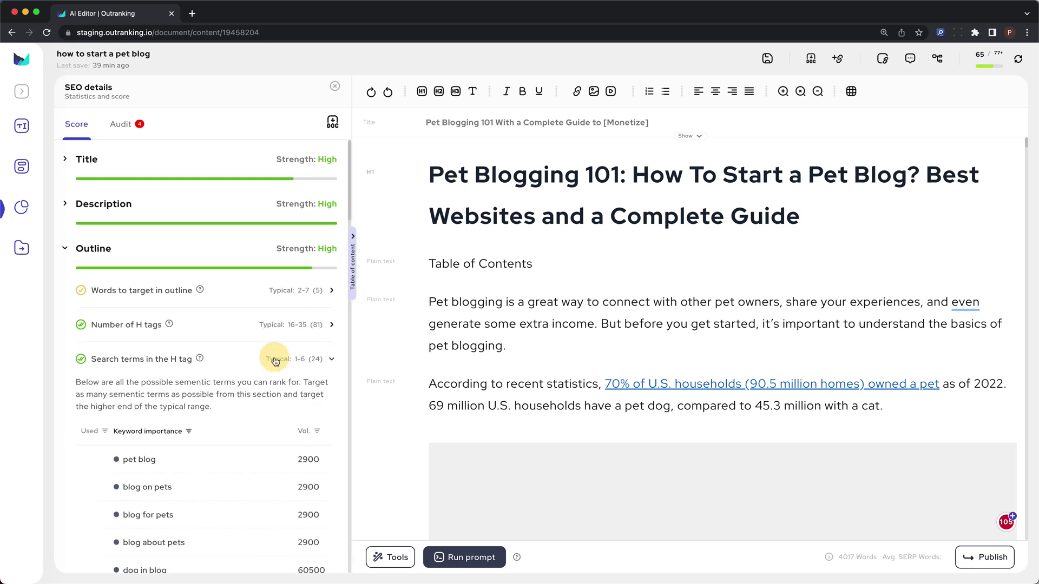
scroll(276, 362, down, 3)
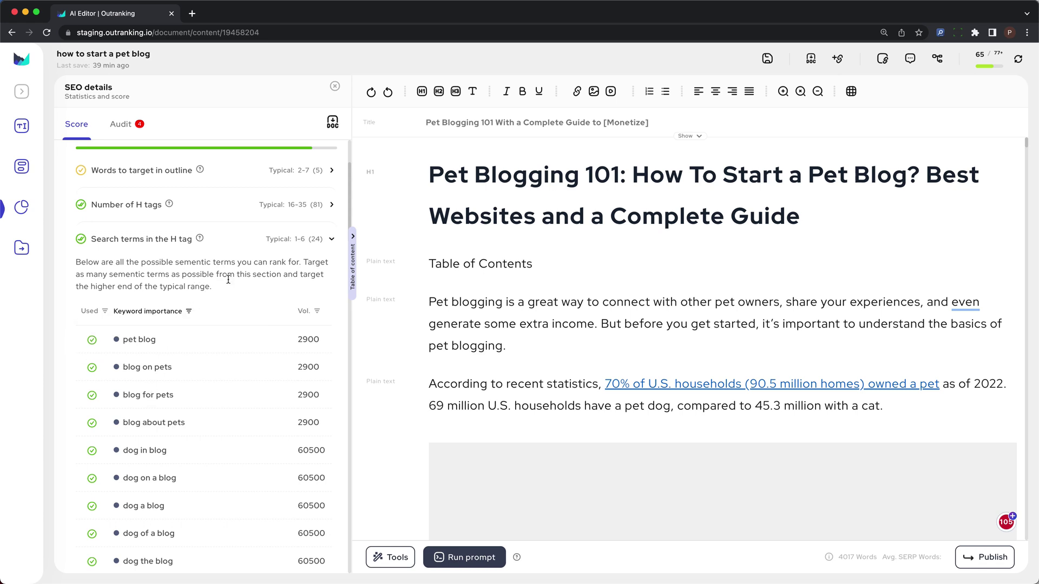
click(295, 244)
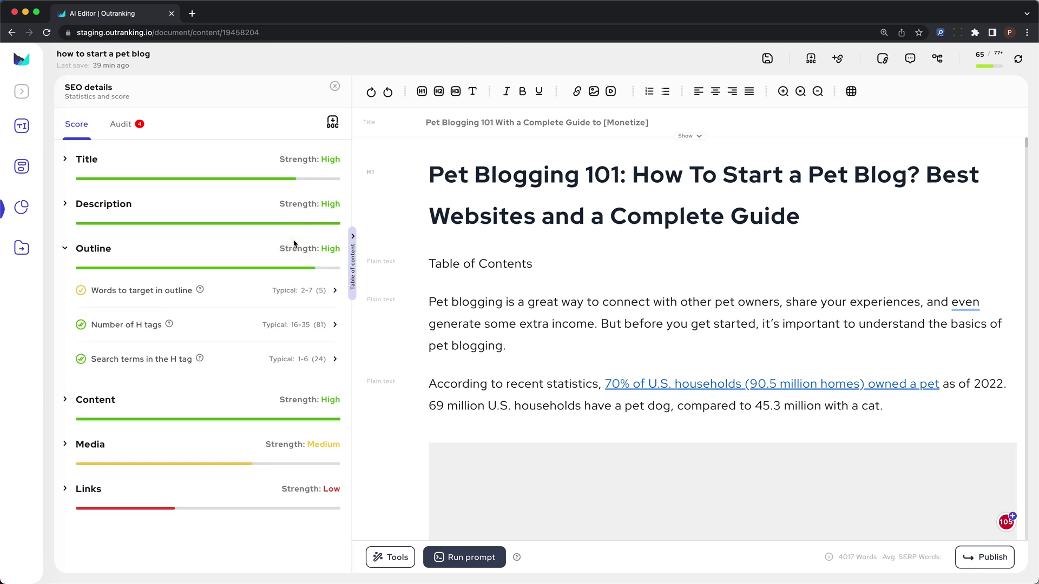
Expand the Content score section and compare the word count with the top 5 ranking pages.
click(130, 399)
click(130, 399)
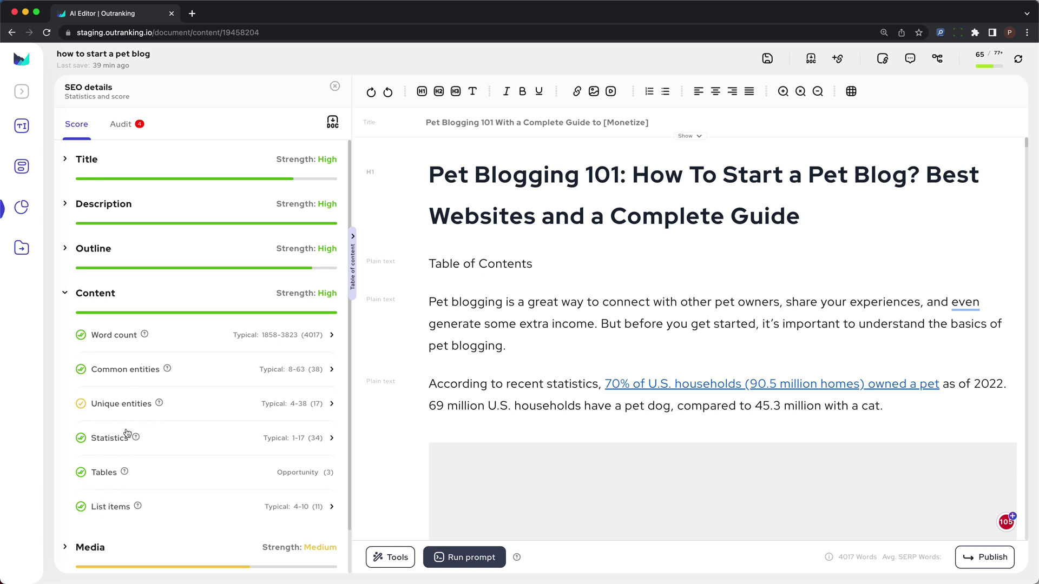
click(121, 339)
scroll(132, 361, down, 1)
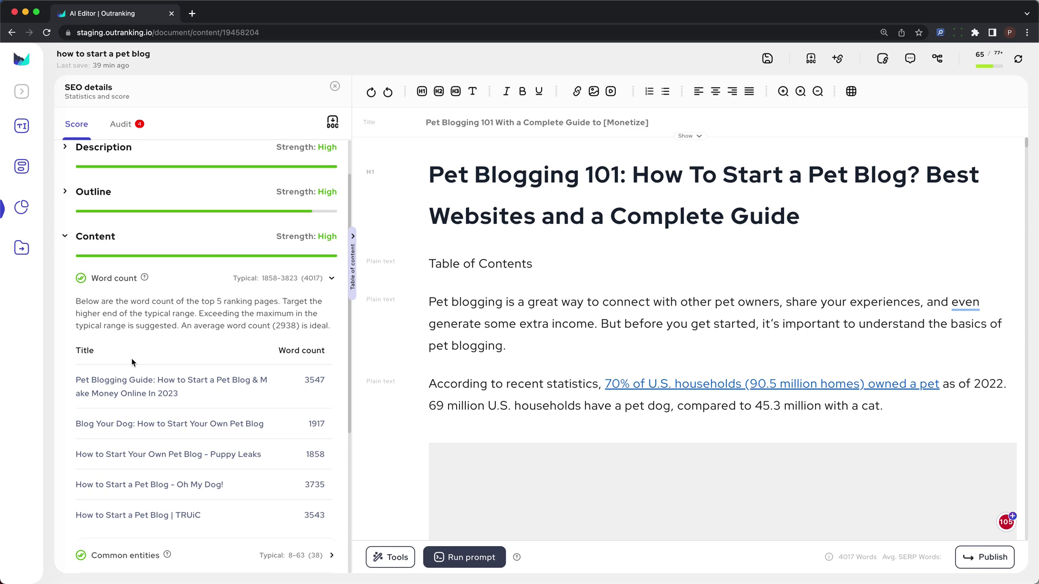
click(301, 284)
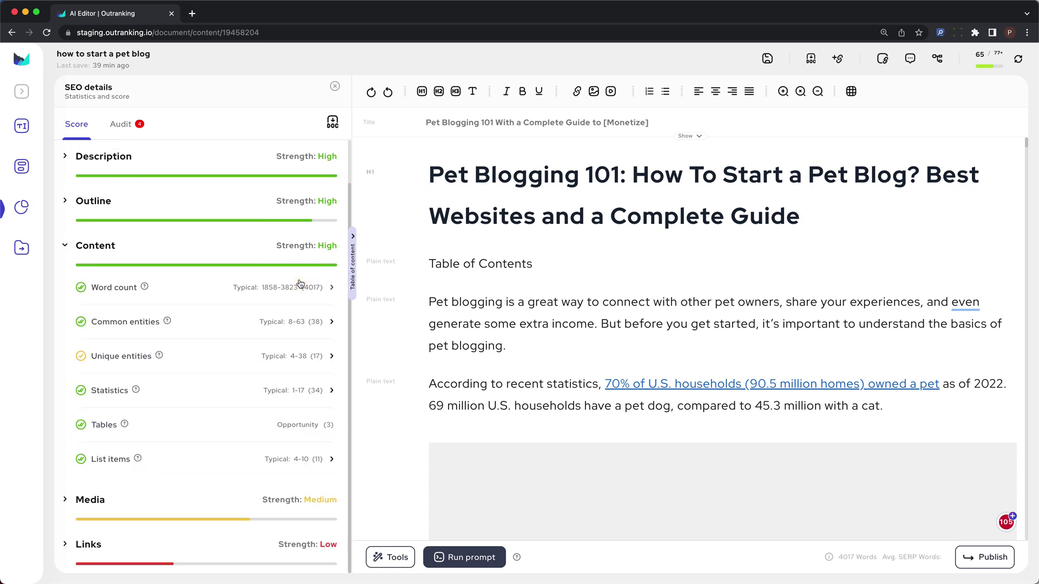
Review the common entities in the Content section and open the topic details for the keyword "blog".
click(204, 325)
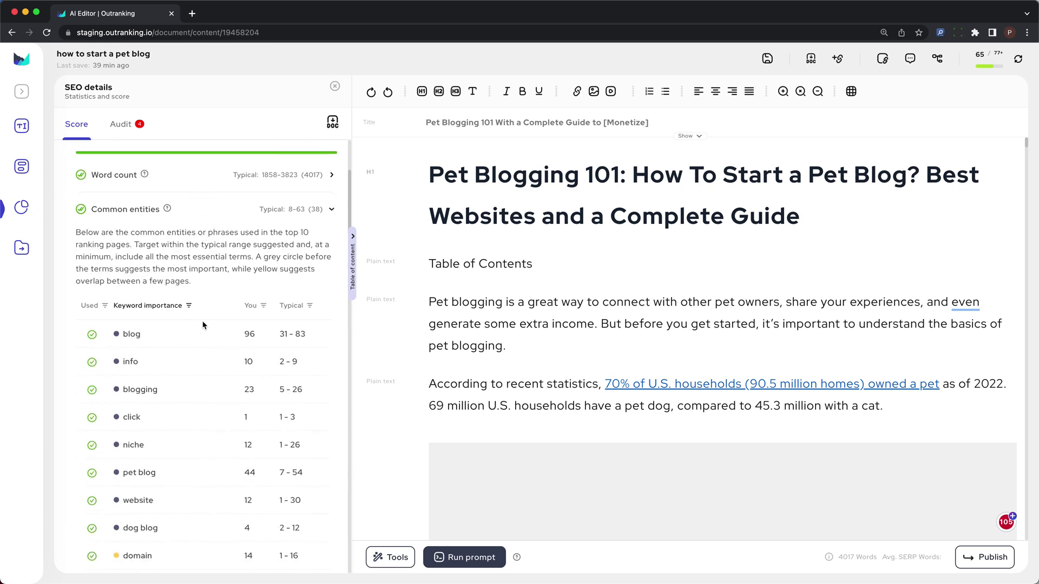
mouse_move(204, 325)
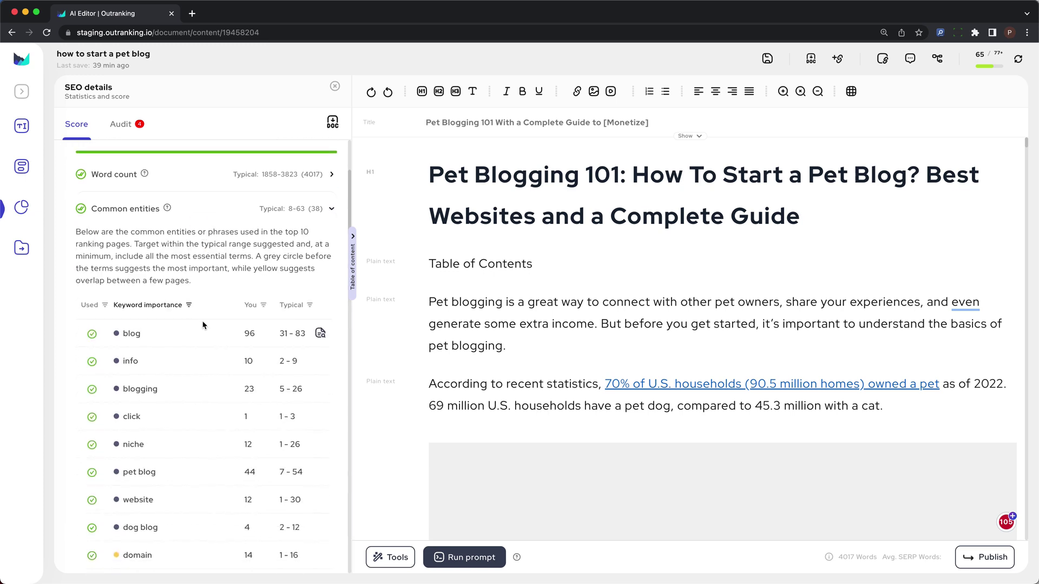
scroll(204, 326, down, 2)
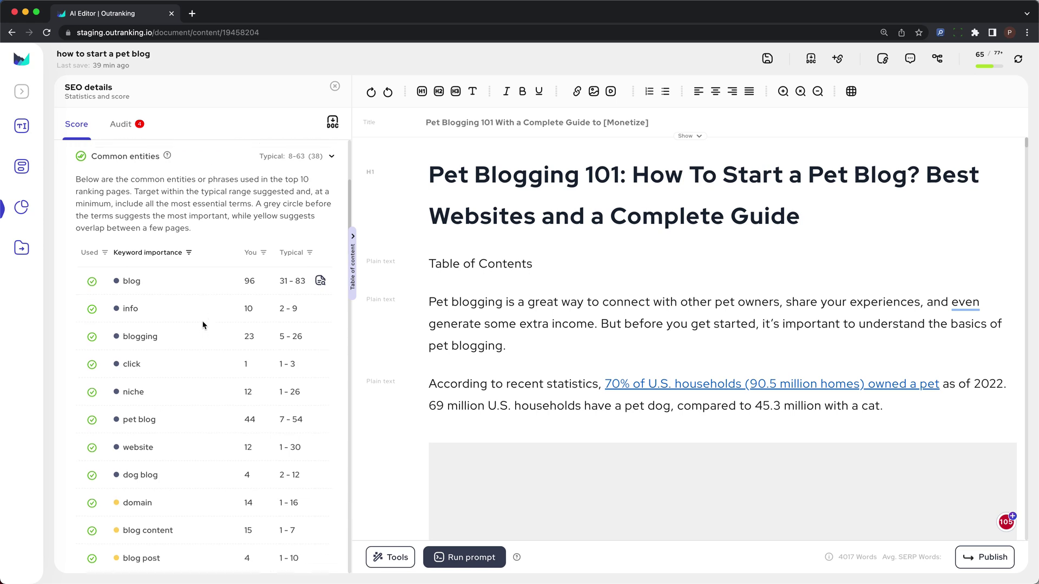
scroll(204, 325, down, 1)
mouse_move(117, 272)
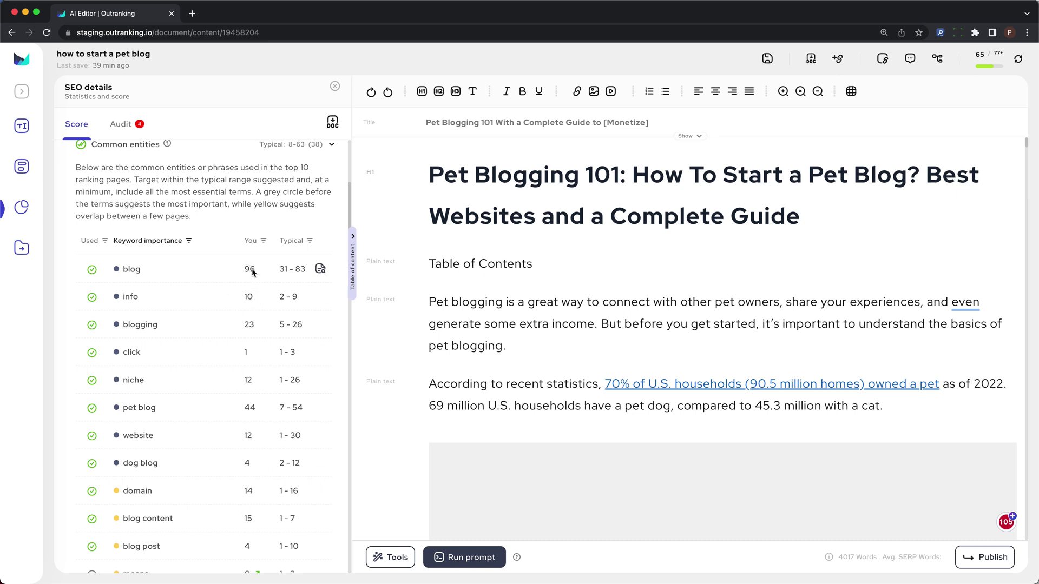
click(321, 271)
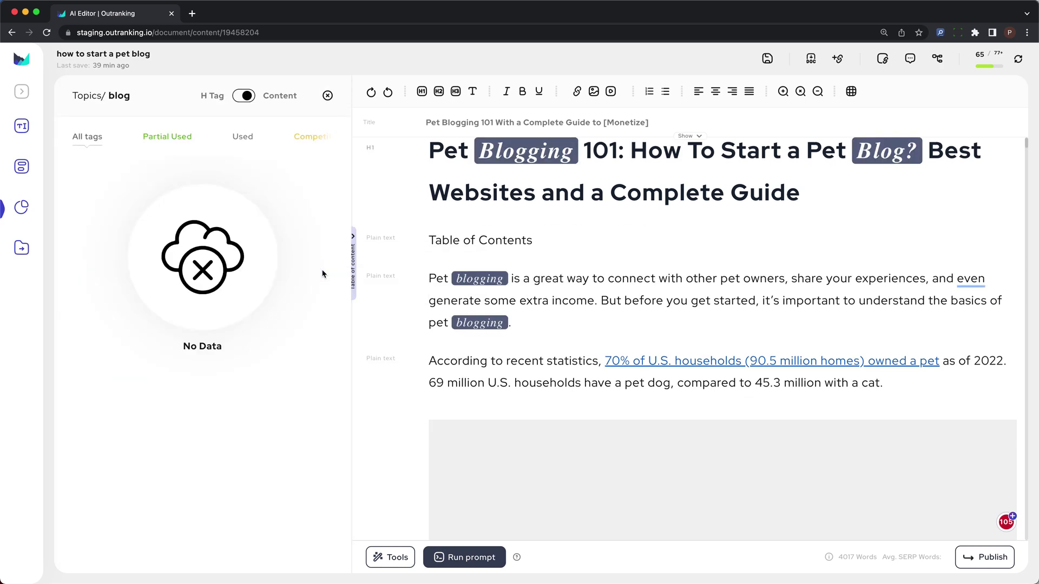
View the competitors' sentences that use the keyword "blog" and close the topic details.
click(309, 137)
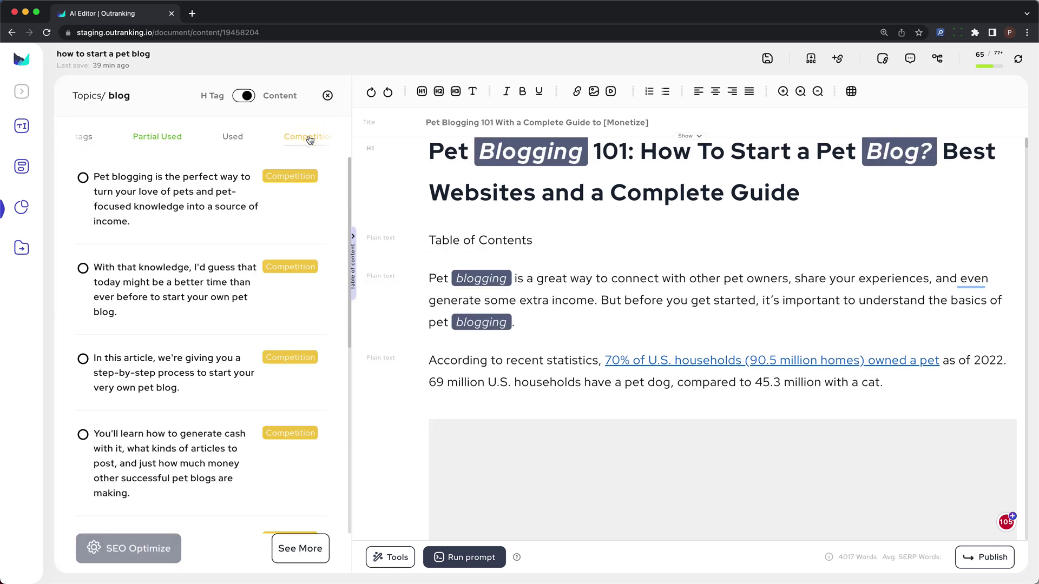
click(327, 95)
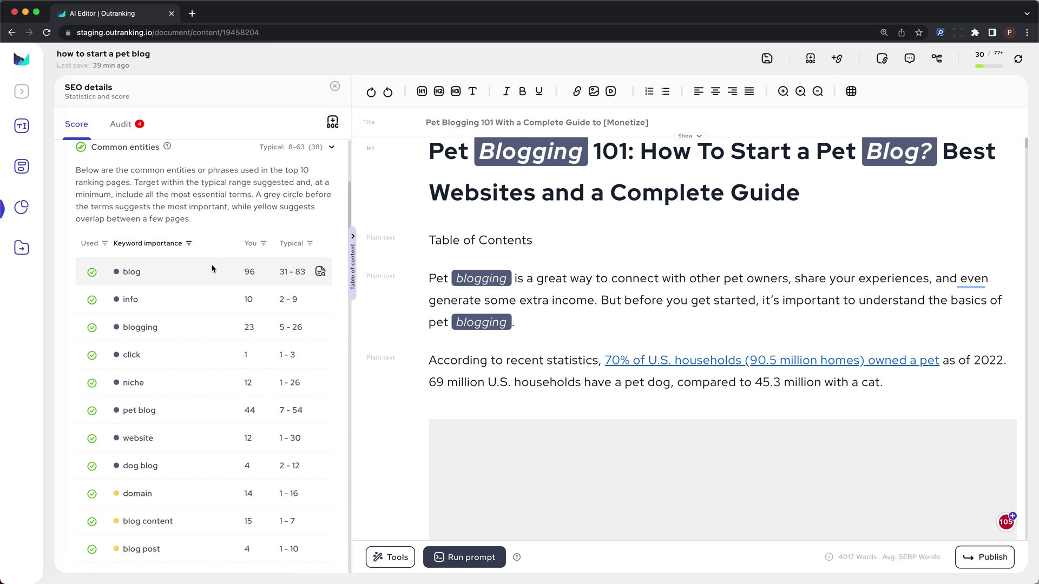
Check where the entity "blog" is highlighted throughout the article, then collapse the common entities list.
click(141, 280)
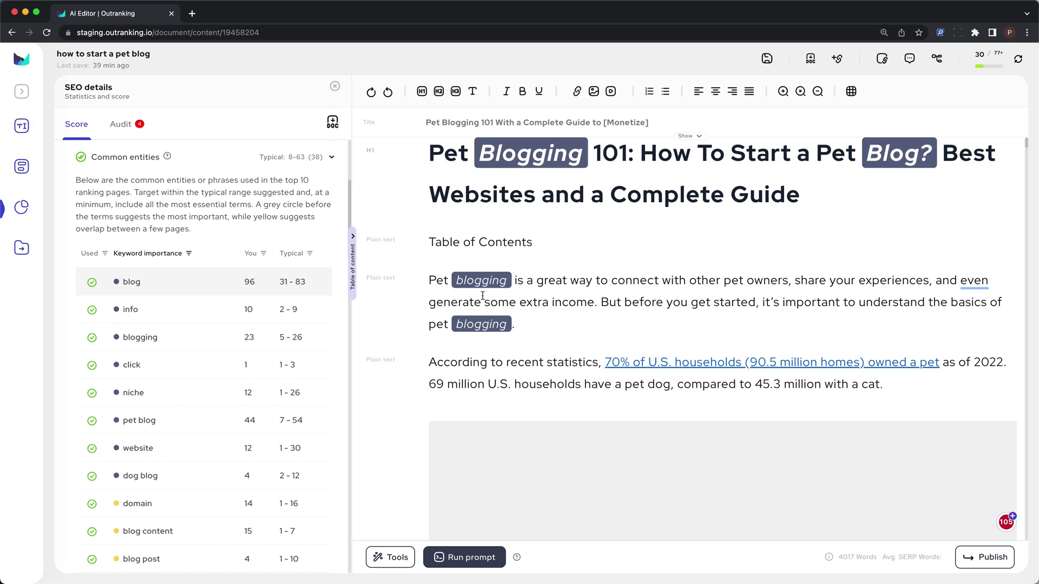
scroll(483, 296, down, 5)
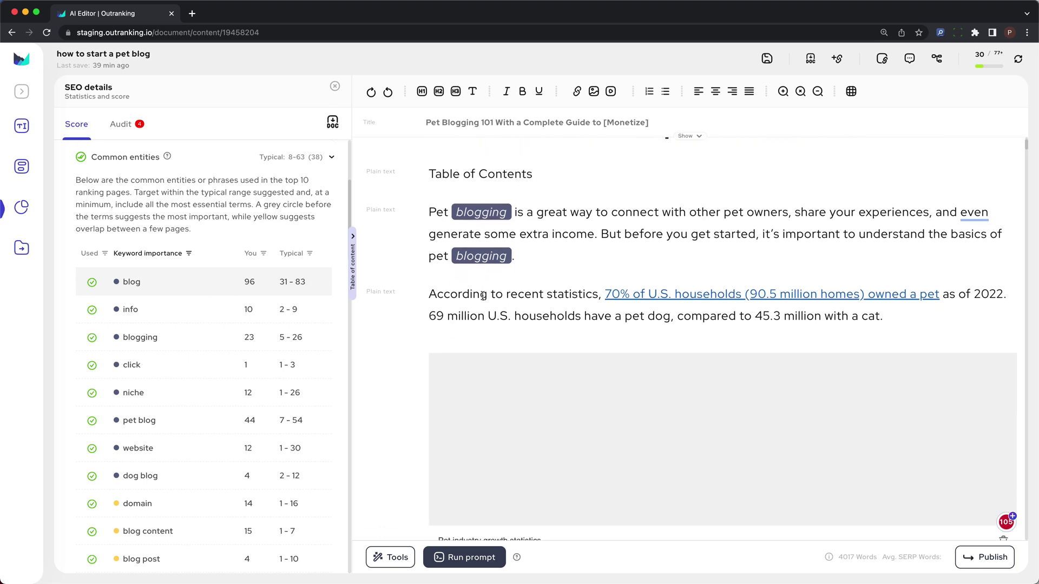
scroll(483, 295, down, 10)
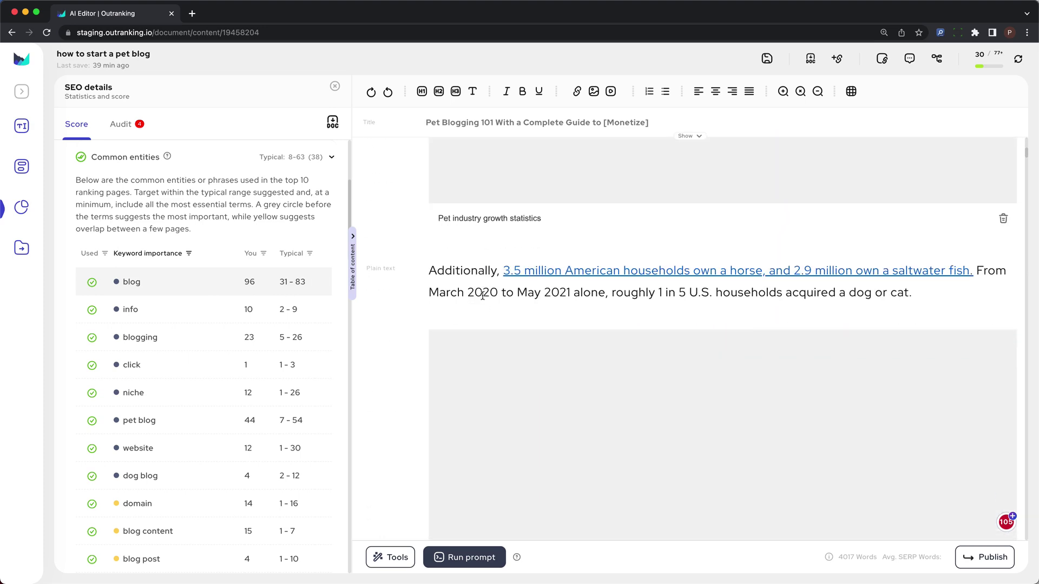
scroll(483, 296, down, 8)
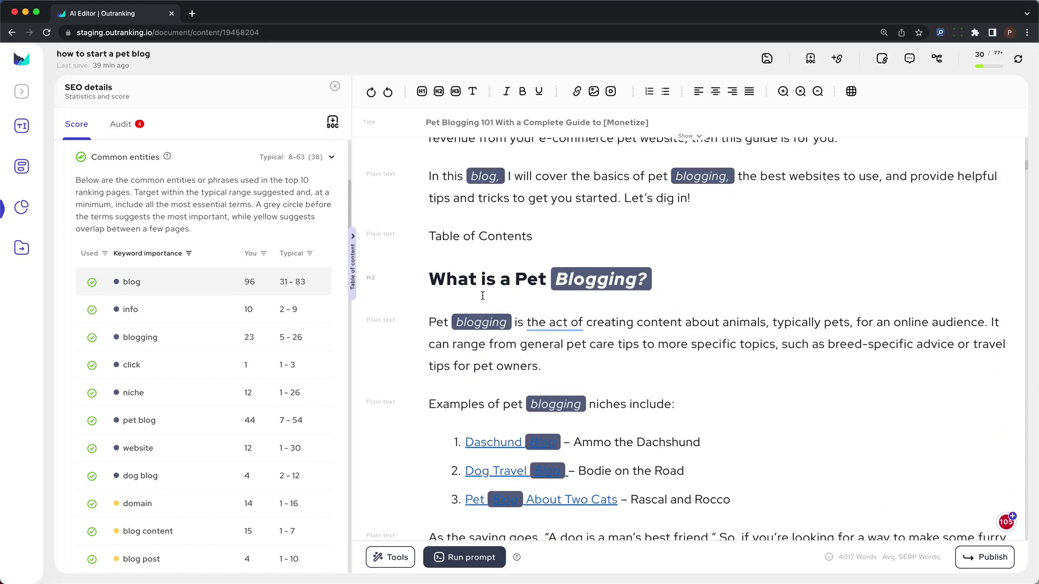
scroll(249, 363, up, 2)
scroll(248, 364, up, 2)
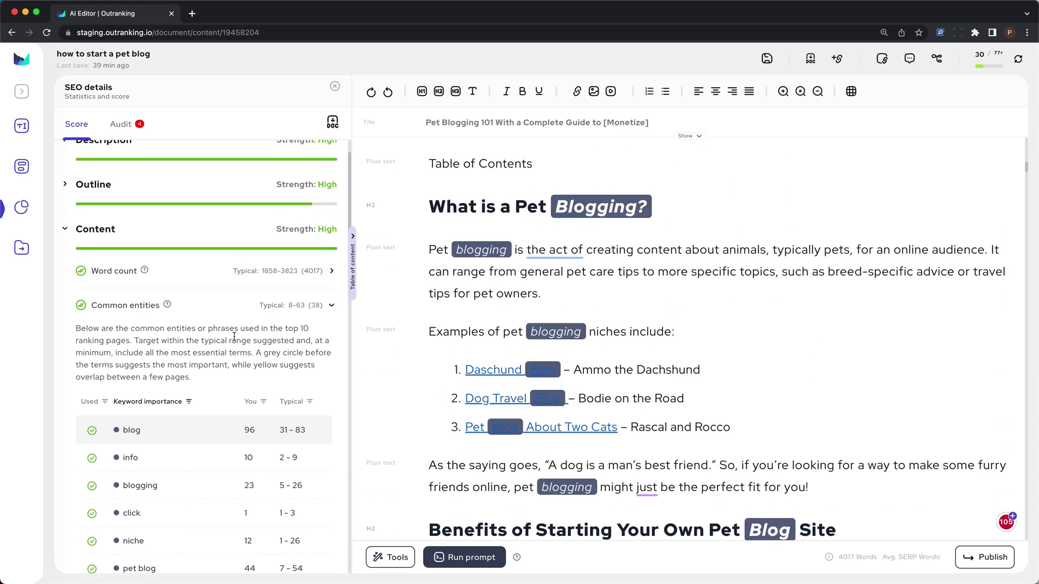
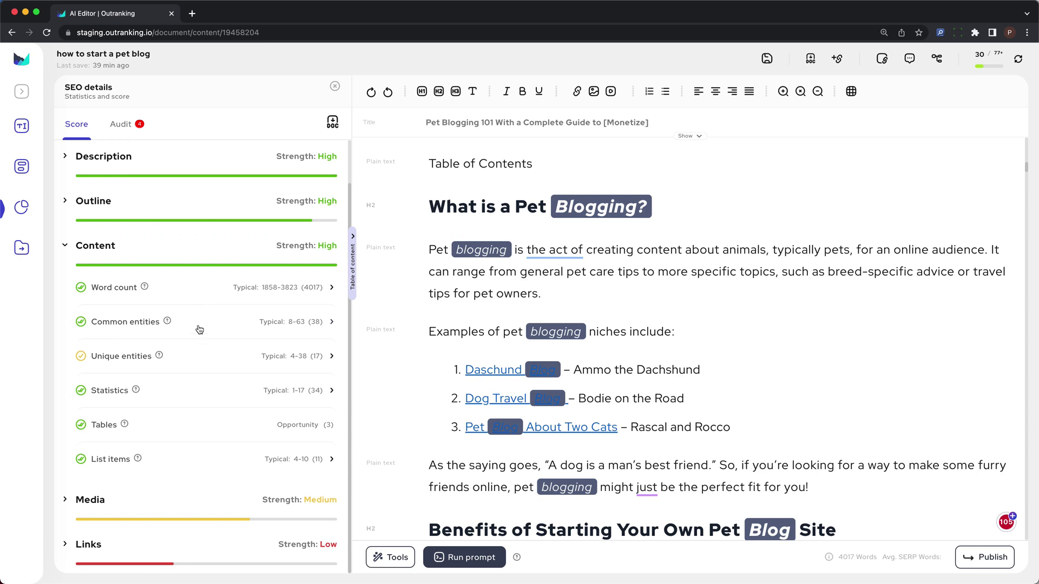
Review the unique entities used in the content against the typical range, then collapse the list.
click(197, 360)
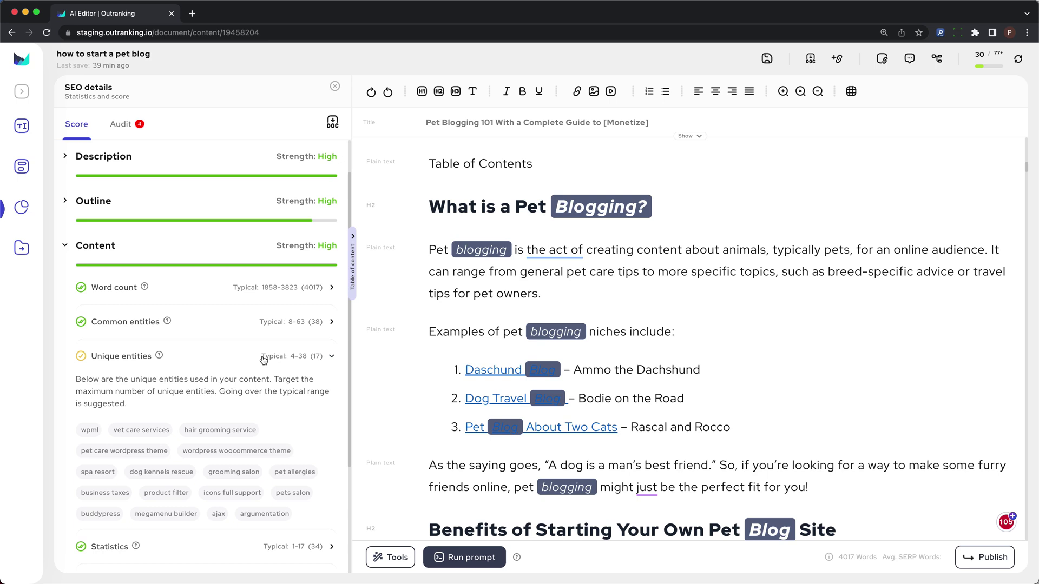
scroll(293, 362, down, 1)
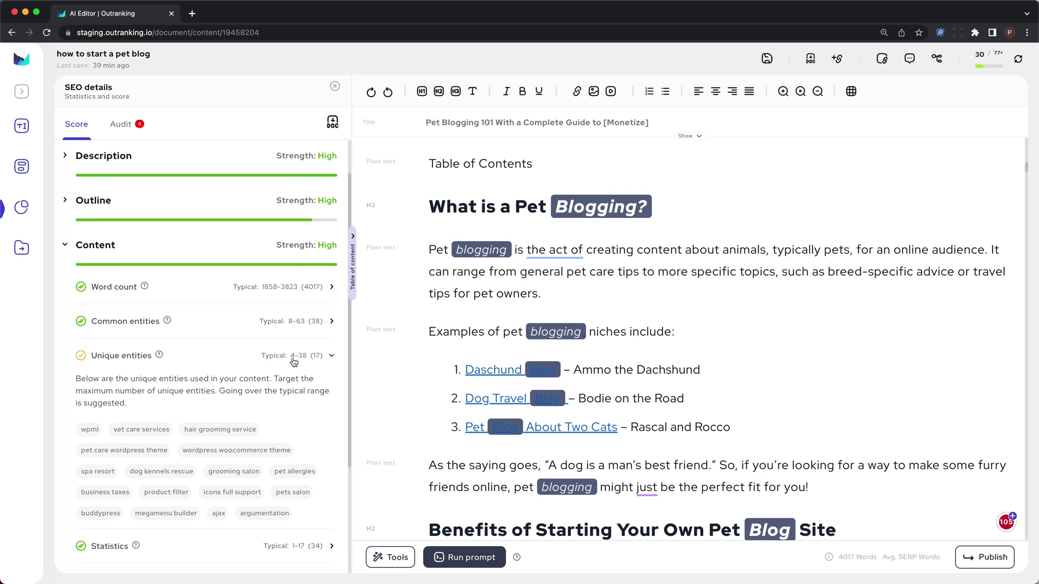
scroll(301, 363, up, 1)
scroll(307, 363, up, 1)
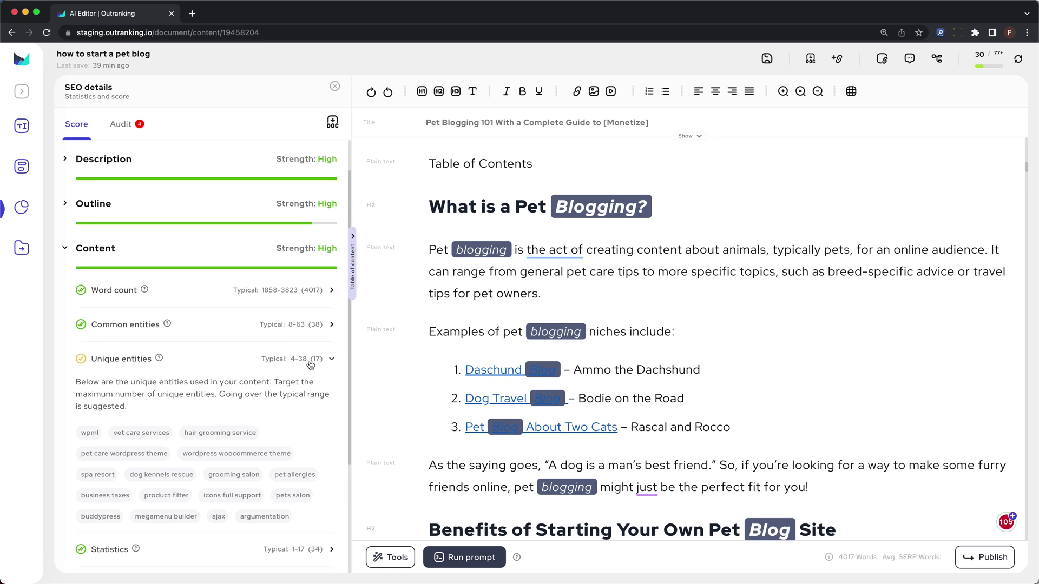
scroll(118, 331, down, 1)
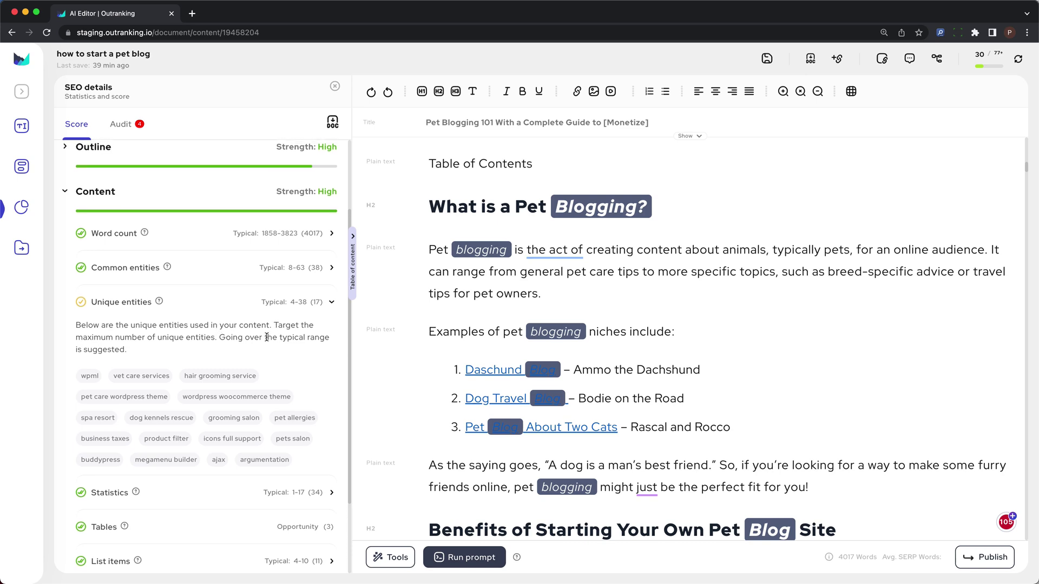
scroll(190, 300, down, 1)
click(187, 292)
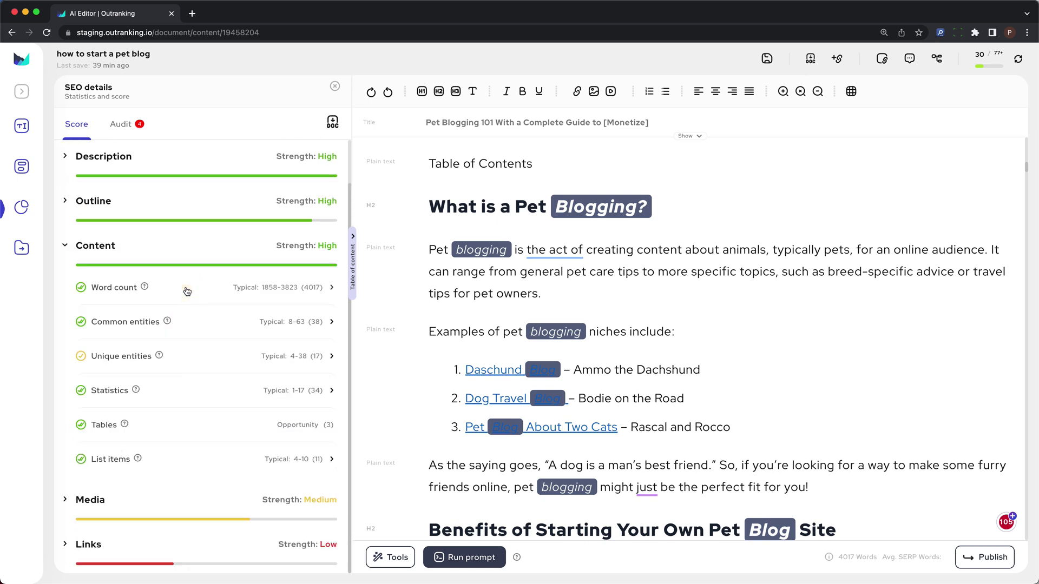
Review the statistics examples from the ranking pages and their typical range, then collapse the list.
click(199, 395)
scroll(198, 394, down, 3)
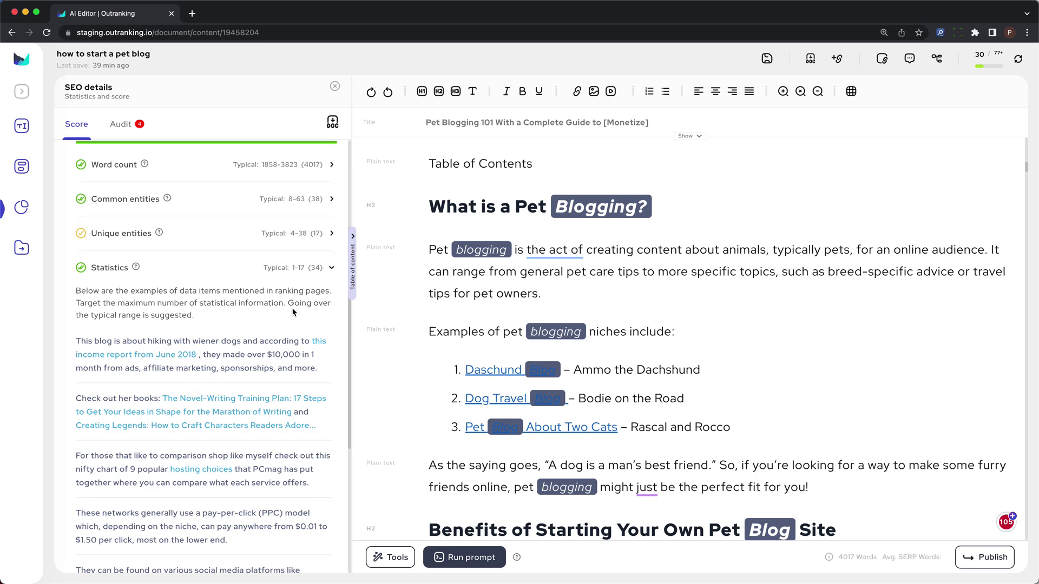
scroll(307, 273, down, 1)
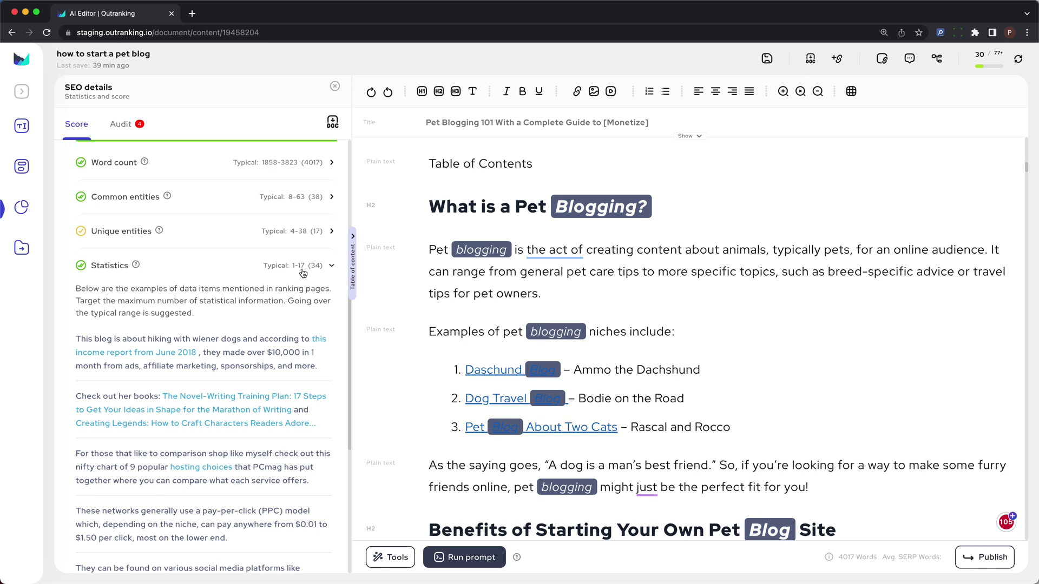
scroll(303, 273, down, 1)
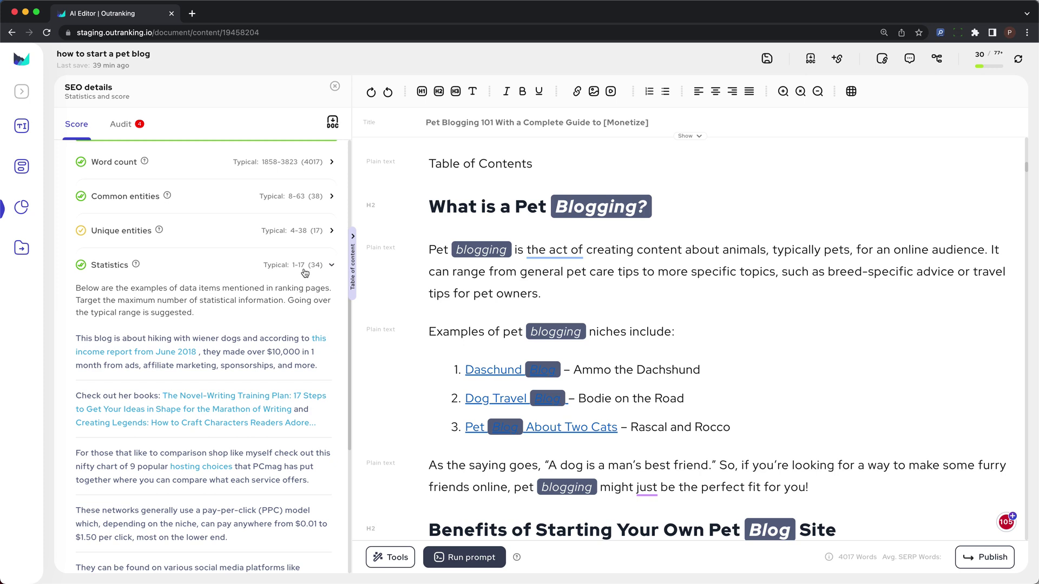
click(238, 267)
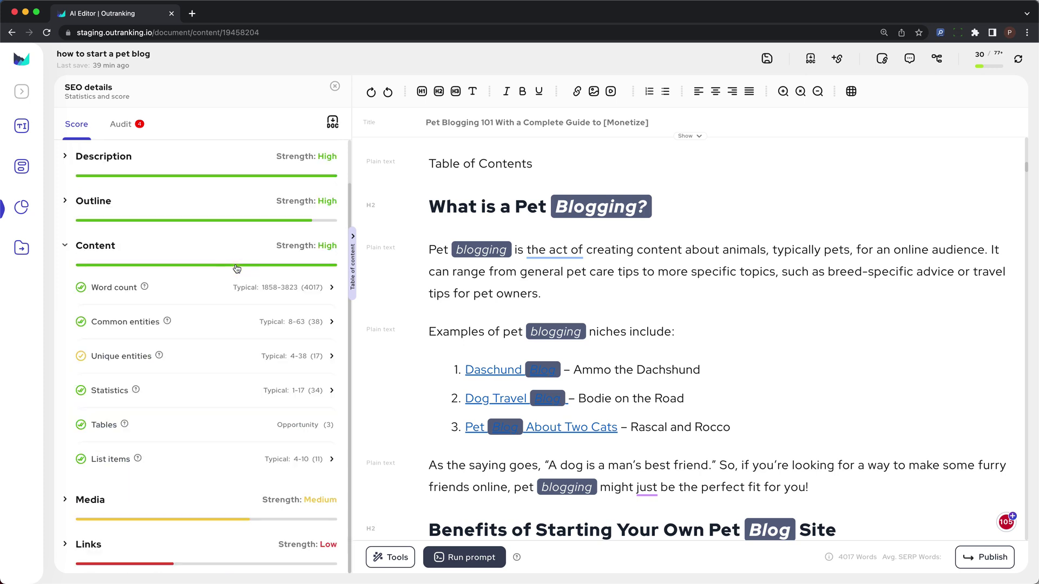
Check the Tables opportunity and review the list item examples from the ranking pages, then collapse them.
click(207, 427)
drag(275, 431, 318, 431)
click(188, 464)
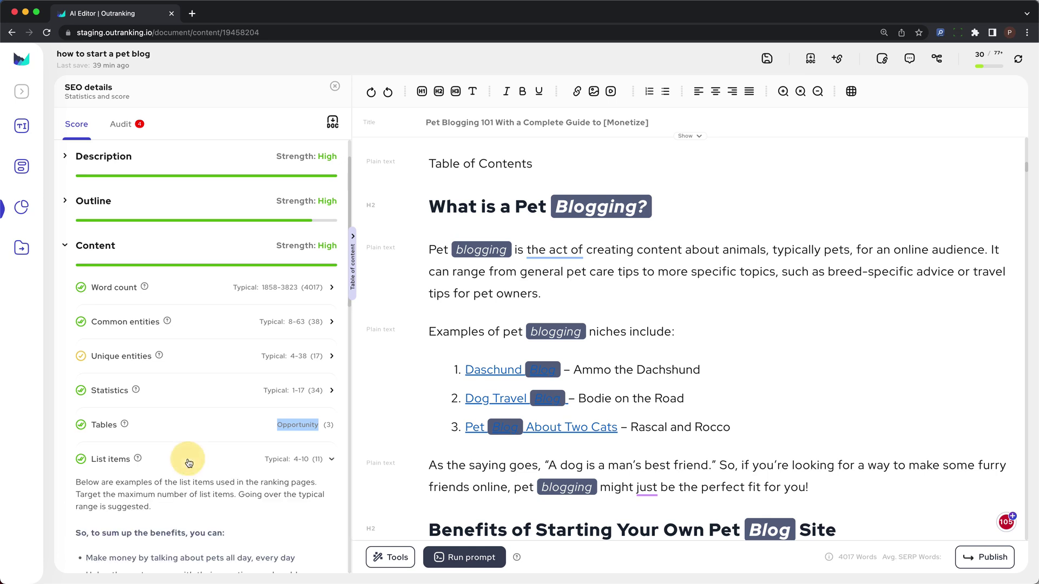
scroll(188, 464, down, 4)
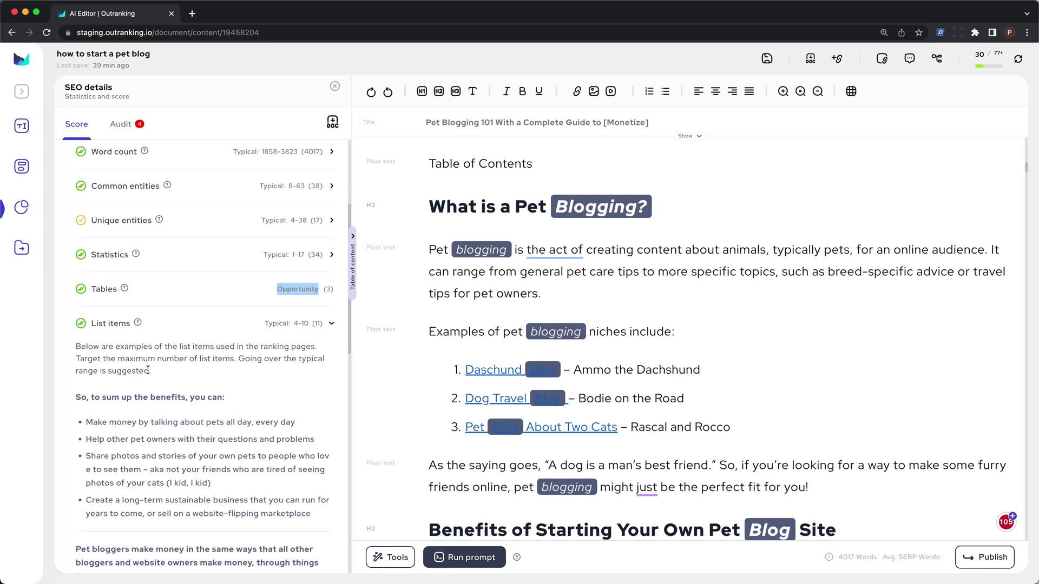
scroll(148, 368, down, 2)
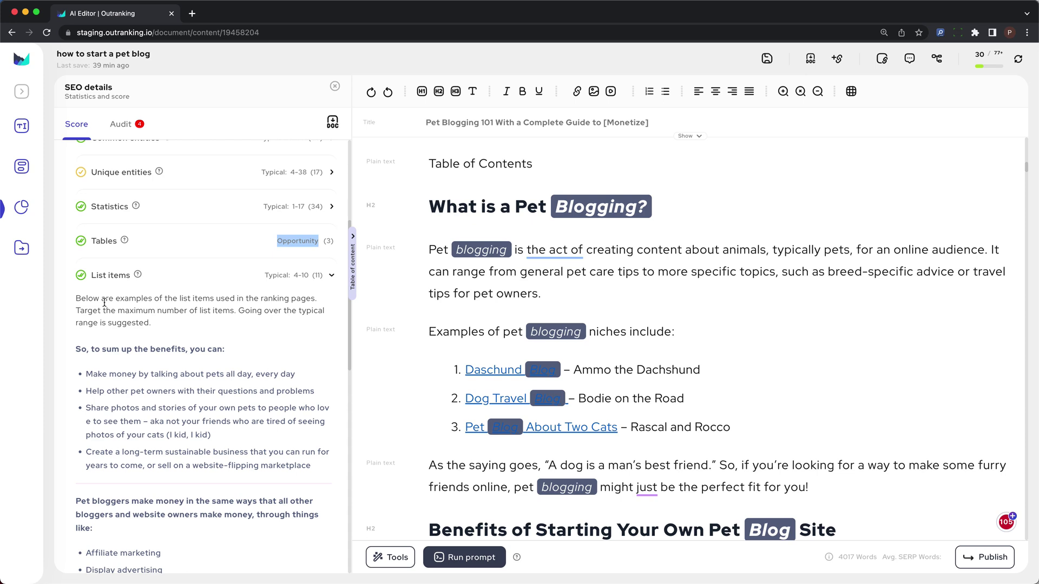
click(115, 277)
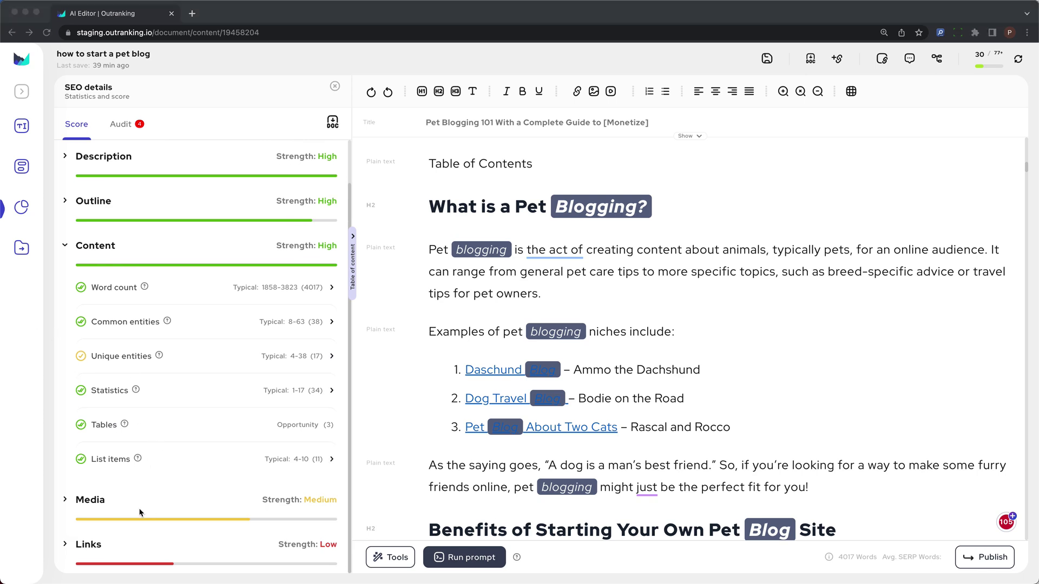
Expand the Media score section and review the common alt text terms of the ranking pages, then collapse the terms.
click(92, 522)
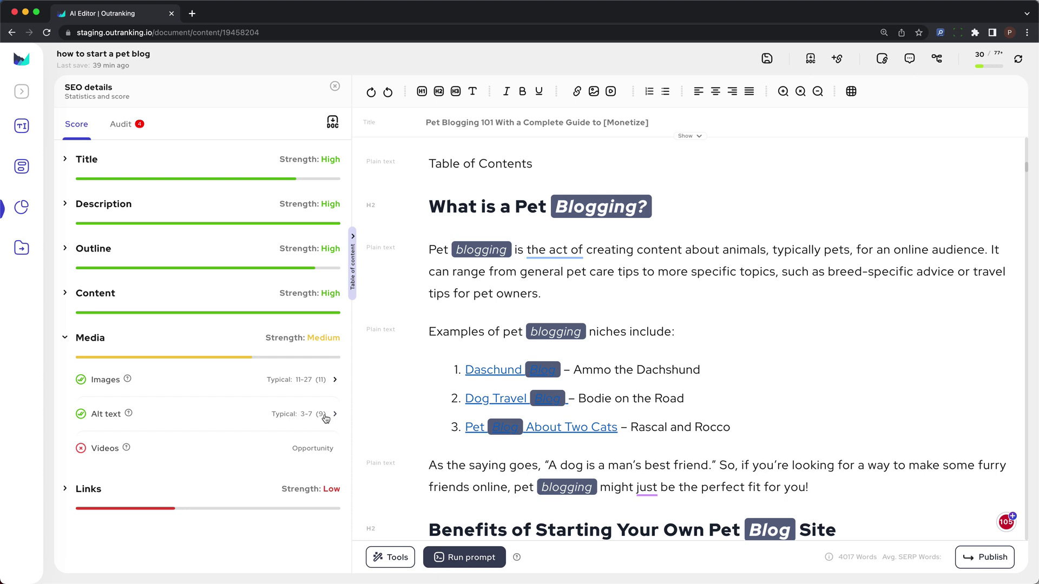
click(243, 416)
scroll(244, 417, down, 3)
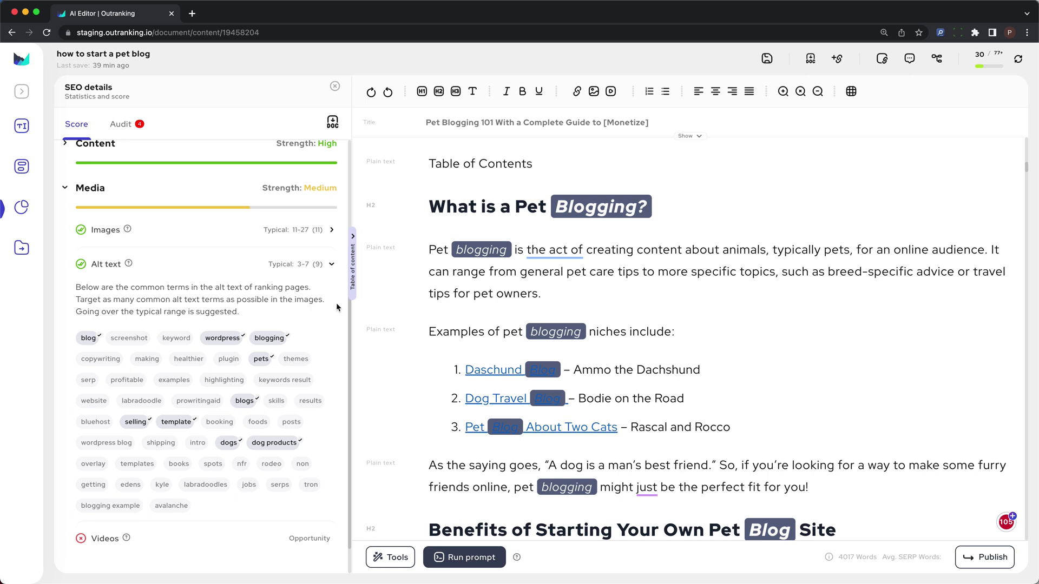
scroll(292, 311, up, 1)
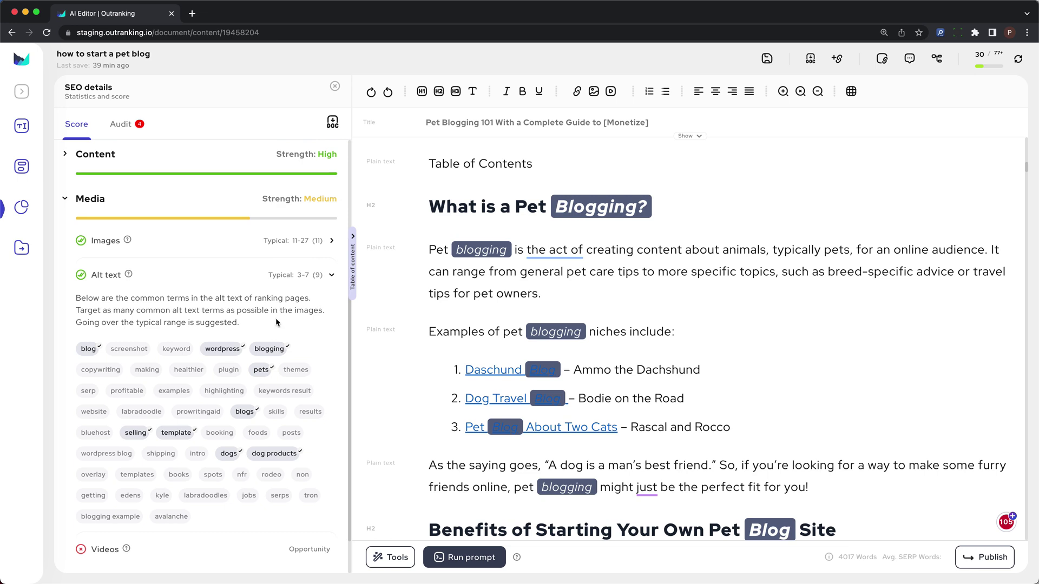
scroll(266, 324, down, 2)
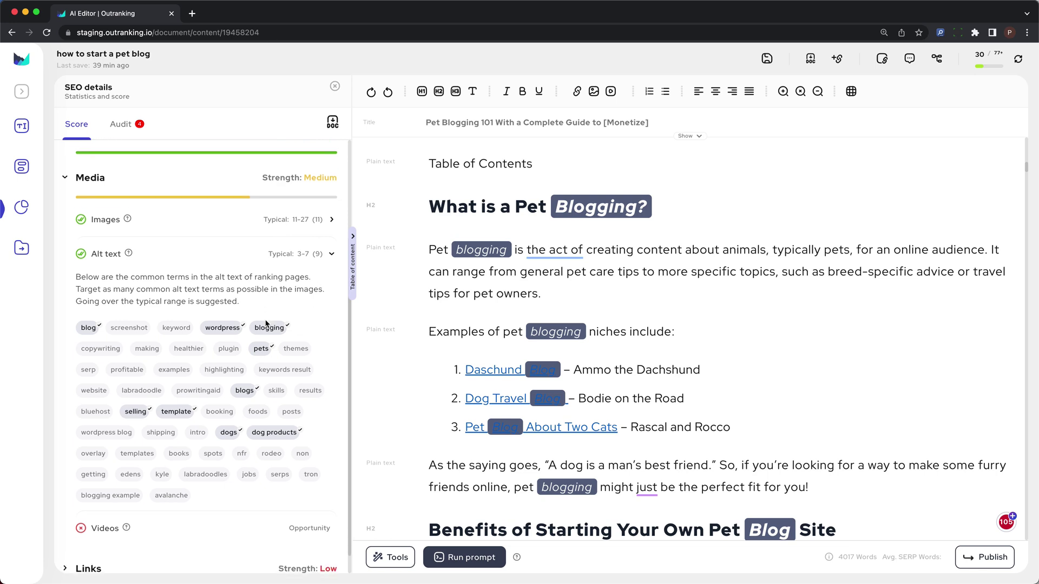
click(193, 232)
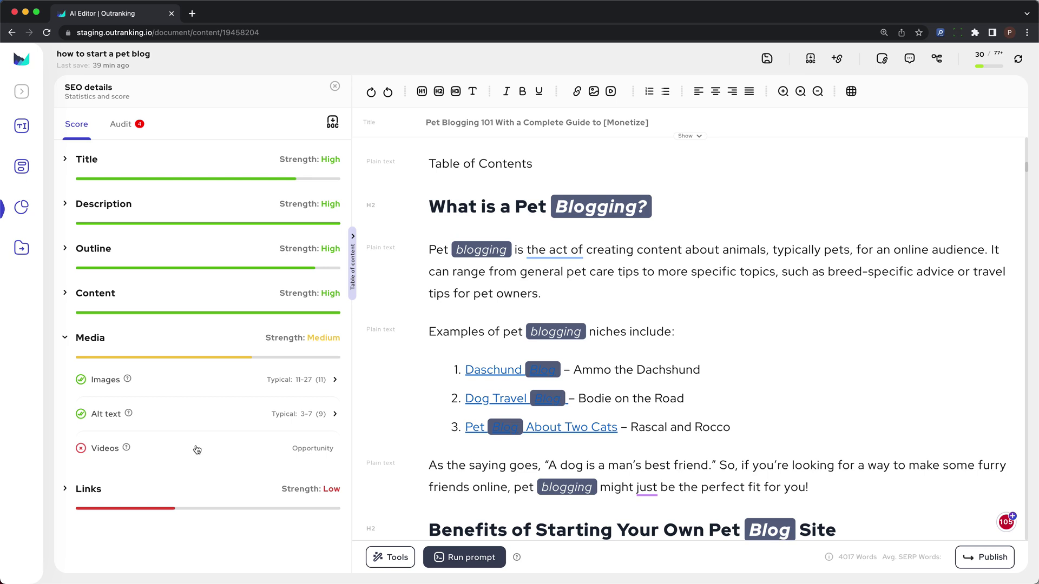
Expand the Links score section and review the common citations (external links) of the ranking pages.
click(192, 493)
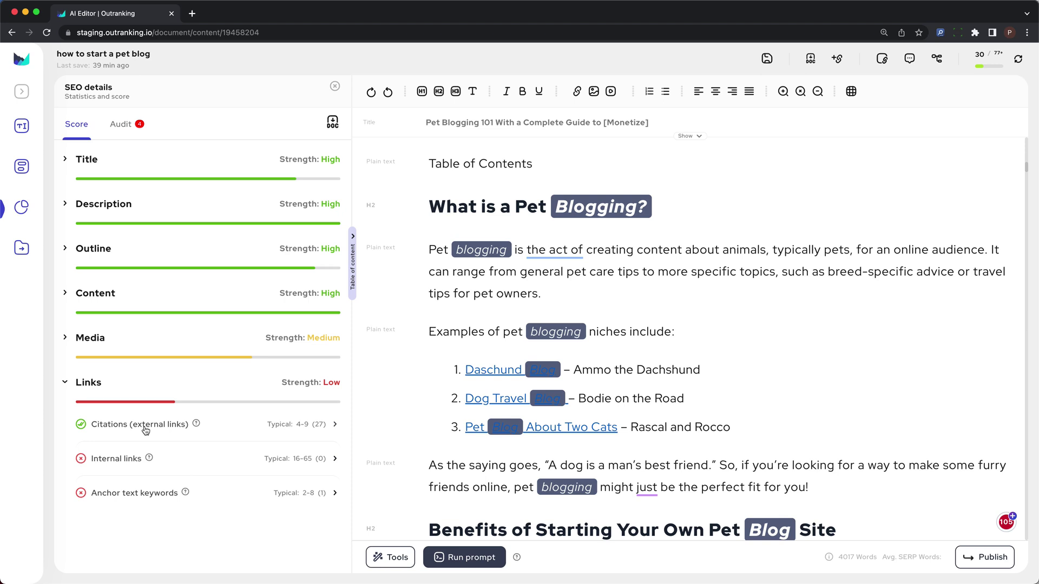
click(314, 430)
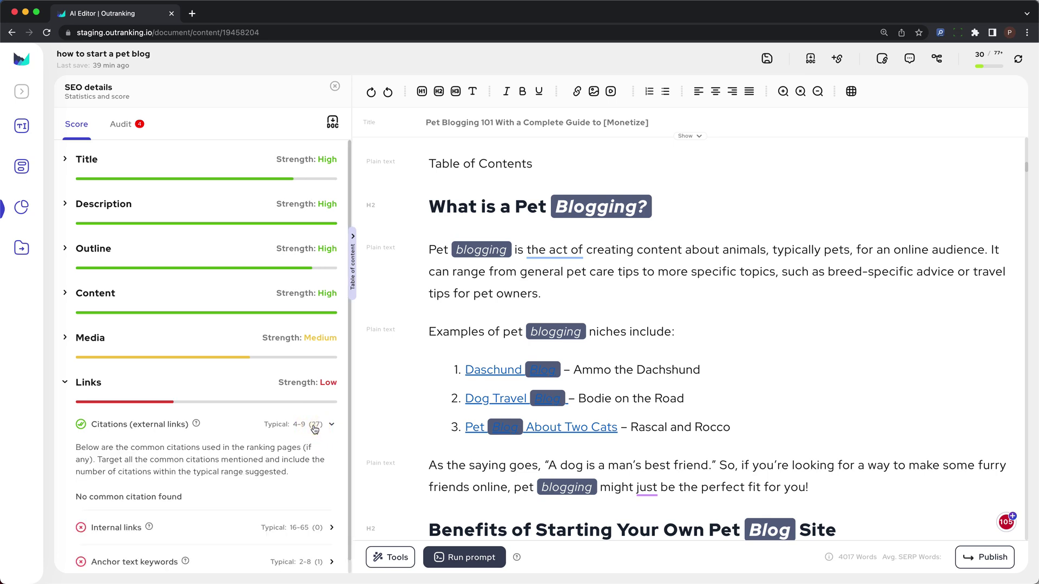
scroll(311, 433, down, 1)
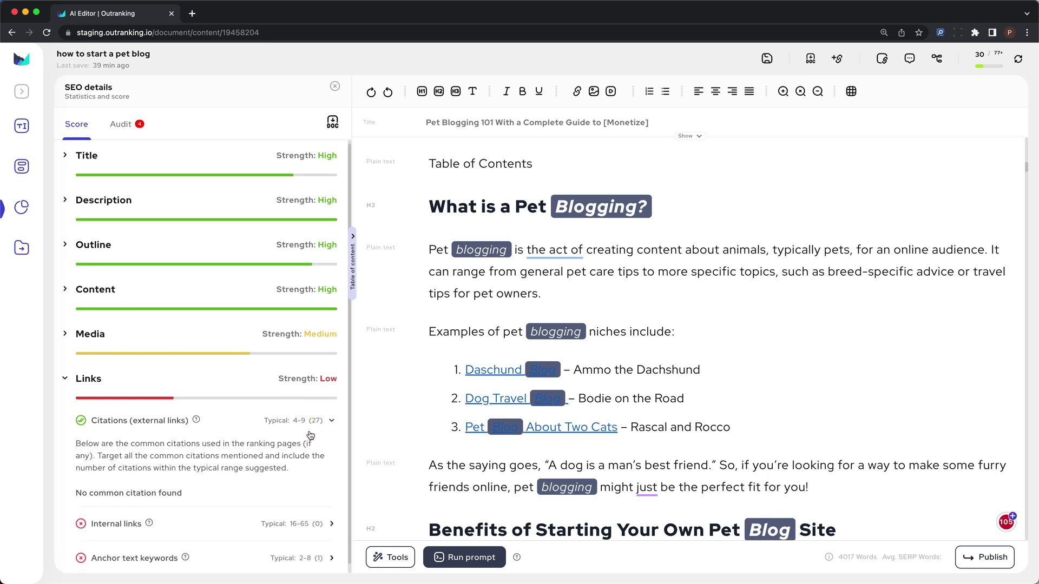
scroll(310, 436, down, 2)
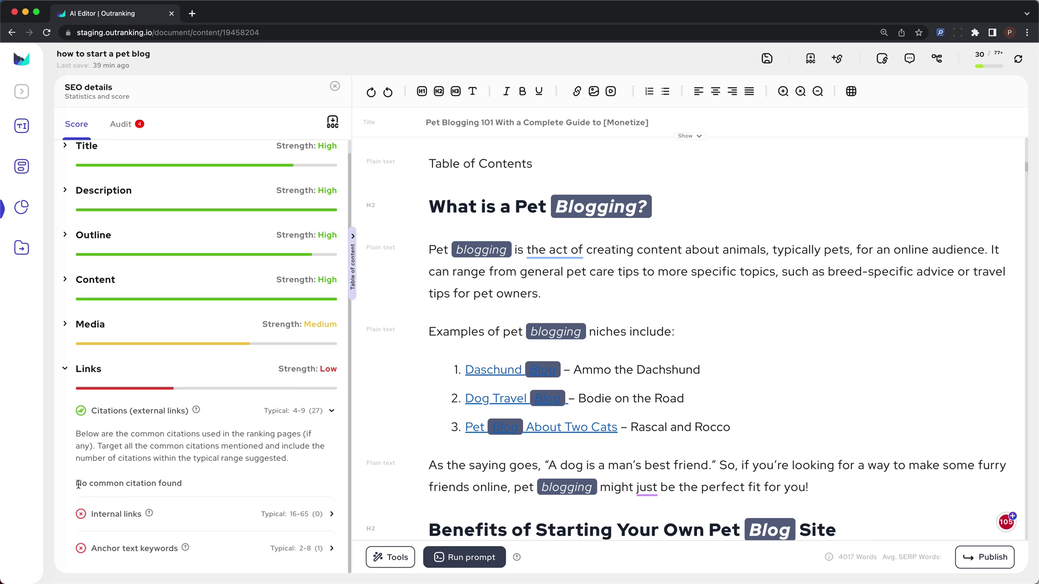
click(90, 520)
scroll(152, 476, down, 2)
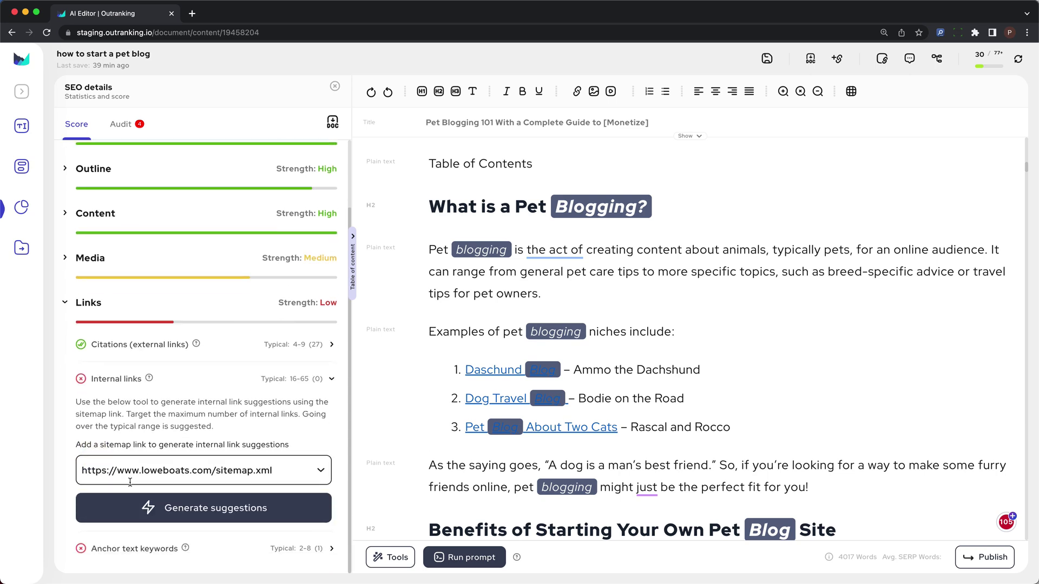
click(161, 464)
click(170, 444)
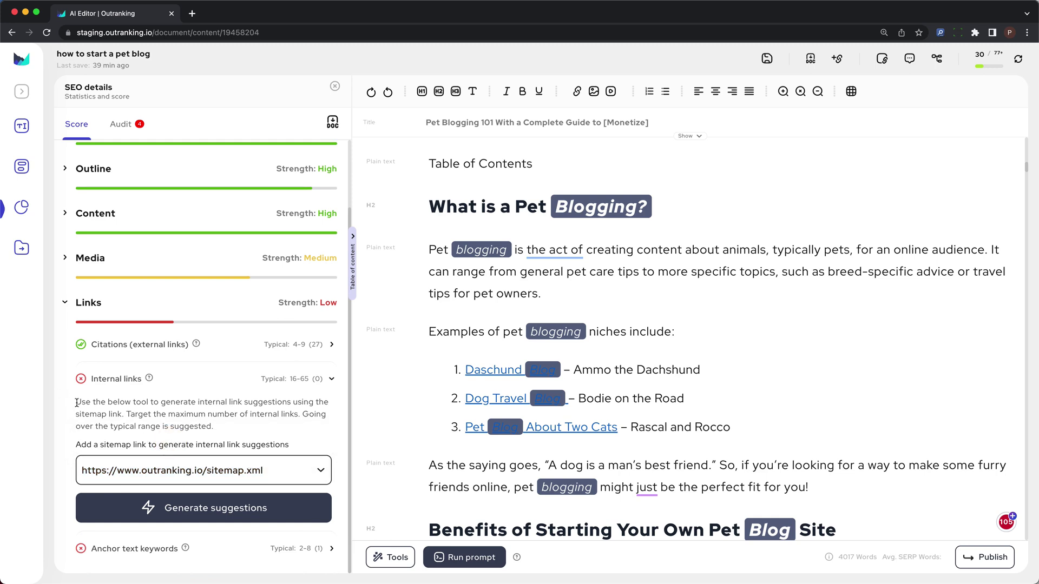
Generate internal link suggestions from the selected Outranking sitemap.
click(106, 469)
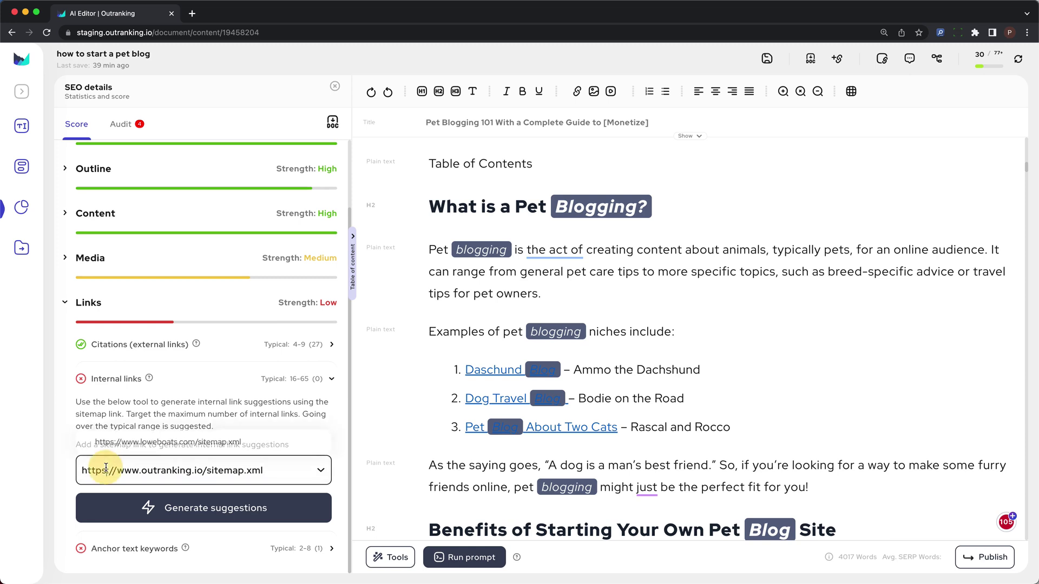
click(106, 469)
drag(275, 470, 81, 471)
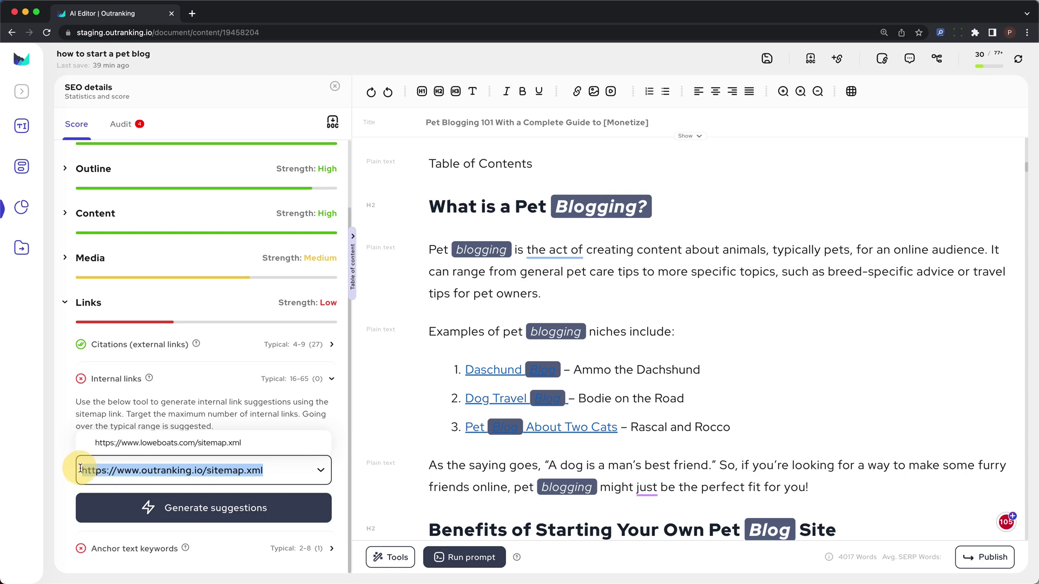
click(198, 518)
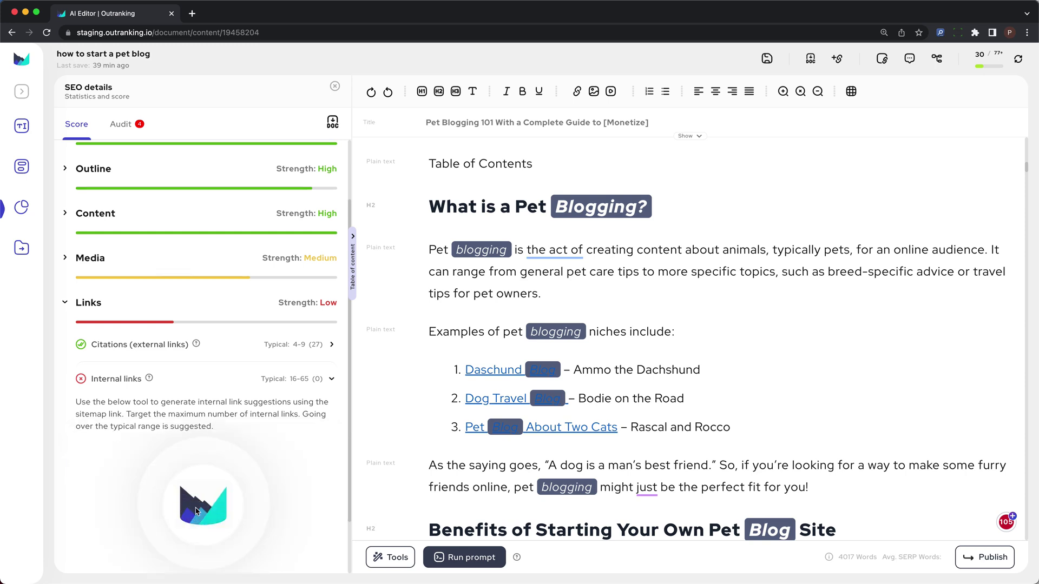
Review the suggested internal links in the Links to list, highlight the pet-blogging URL, and show the Links from suggestions.
scroll(198, 509, down, 2)
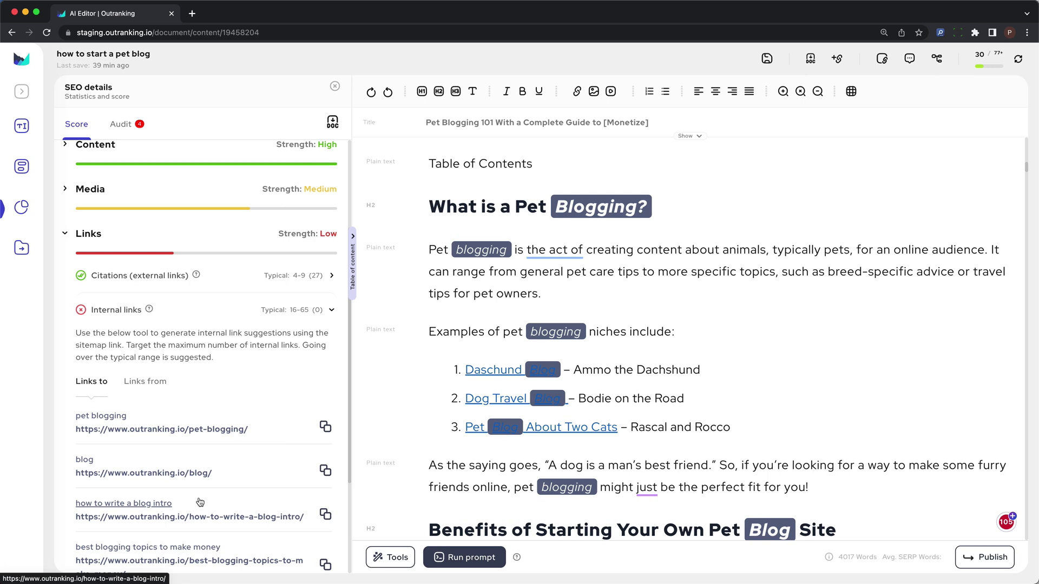
scroll(201, 503, down, 3)
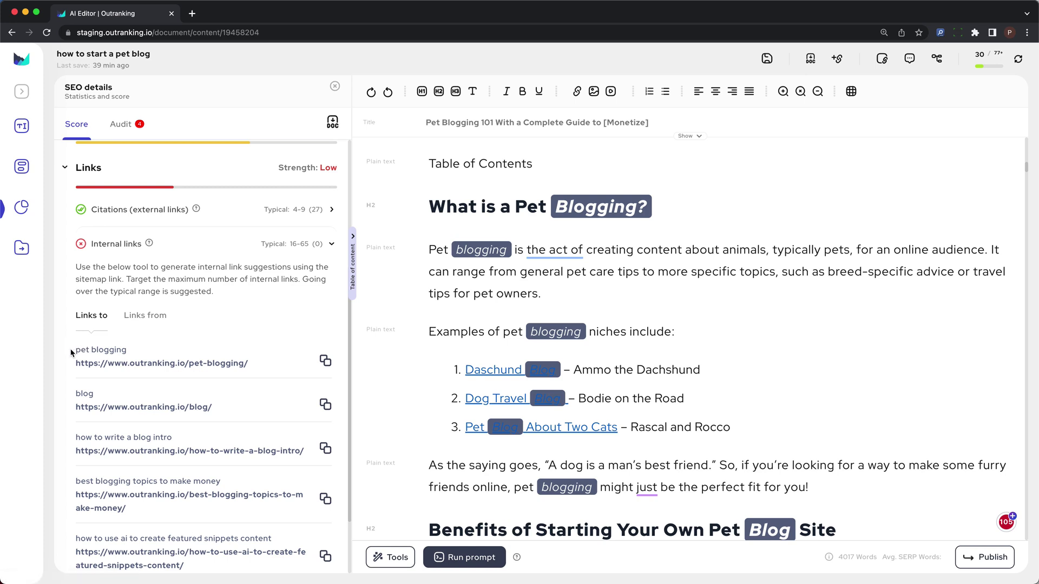
drag(71, 352, 264, 366)
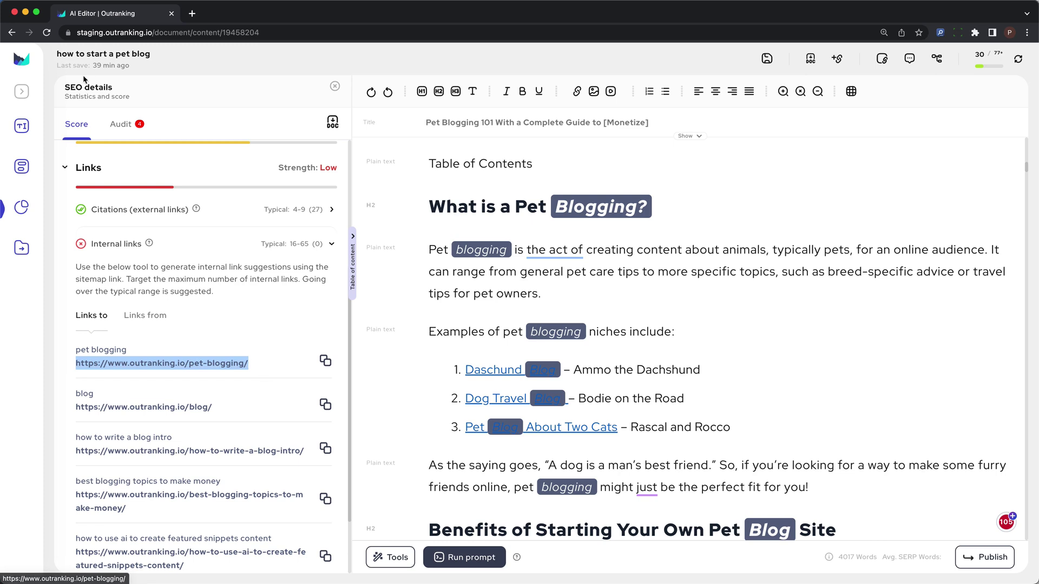
click(146, 318)
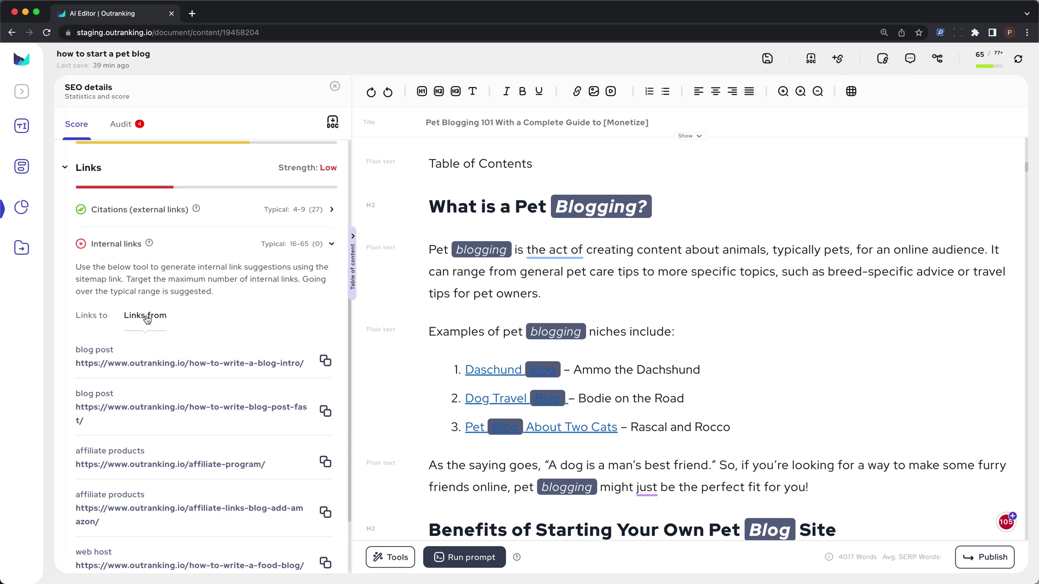
Collapse the Internal links details and review the Anchor text keywords details in the Links score section.
click(503, 312)
click(330, 246)
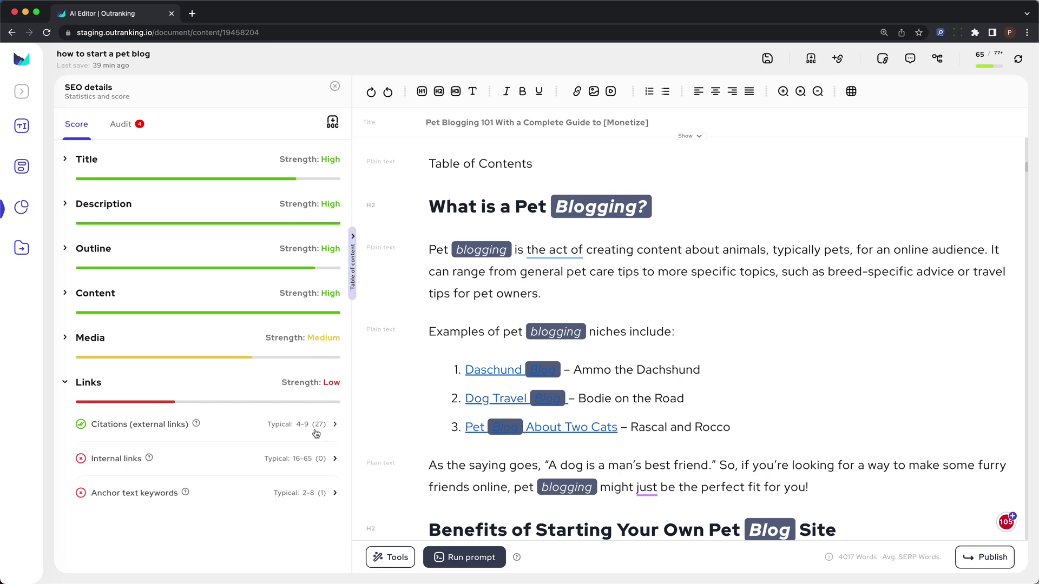
click(241, 493)
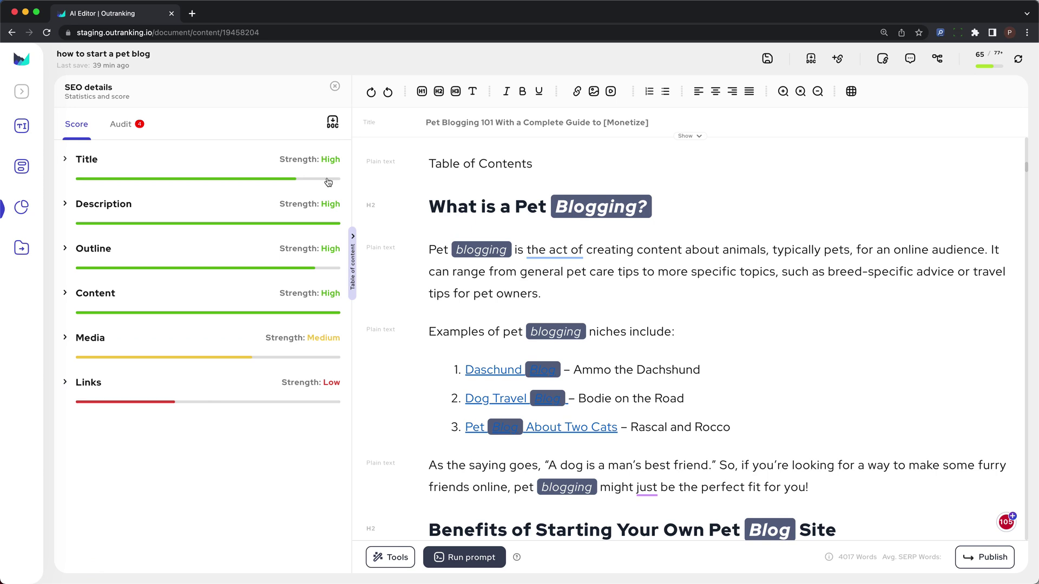
Download the article's SEO score details as a document.
click(332, 123)
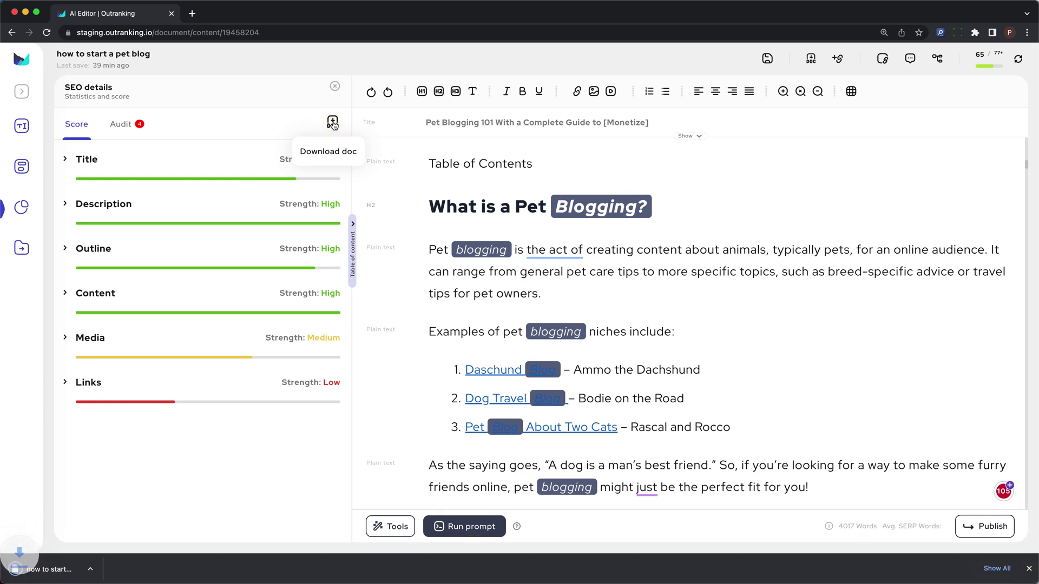